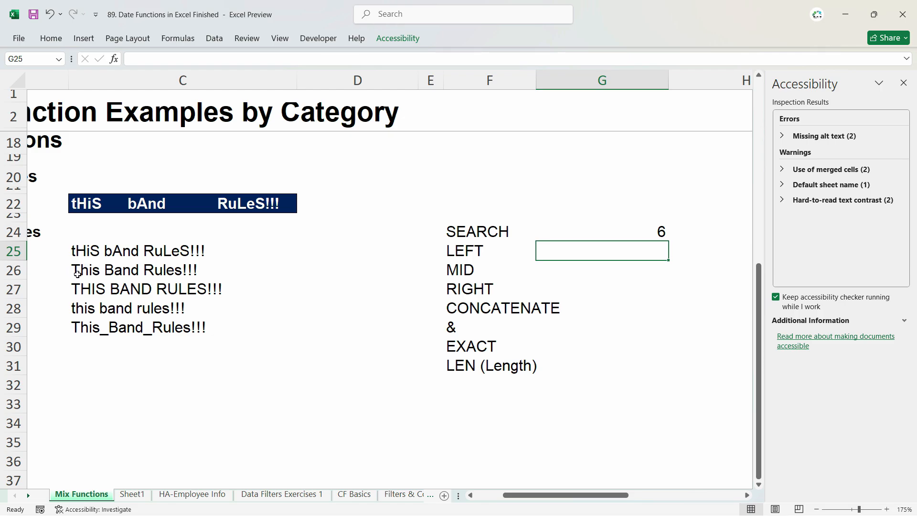
Step: Enter =LEFT(C26,4) in G25 to extract the first four characters of the text in C26
text(=left)
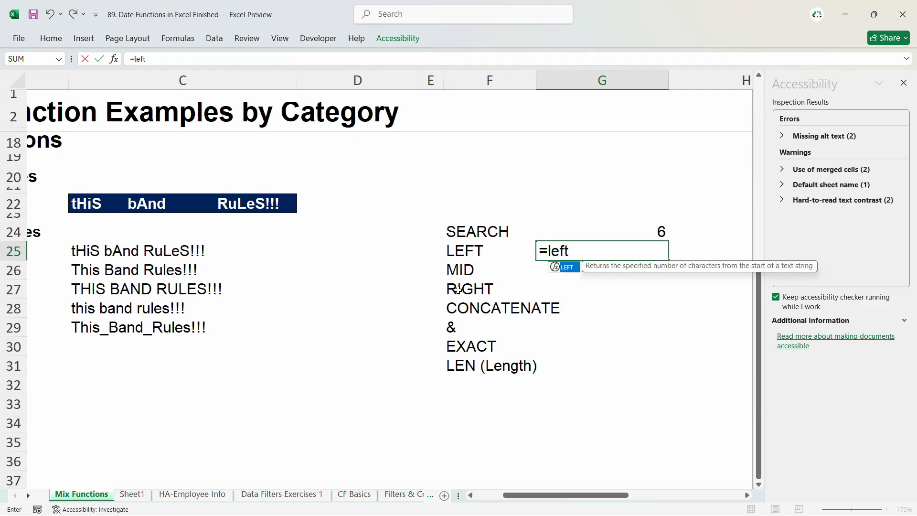
key(Tab)
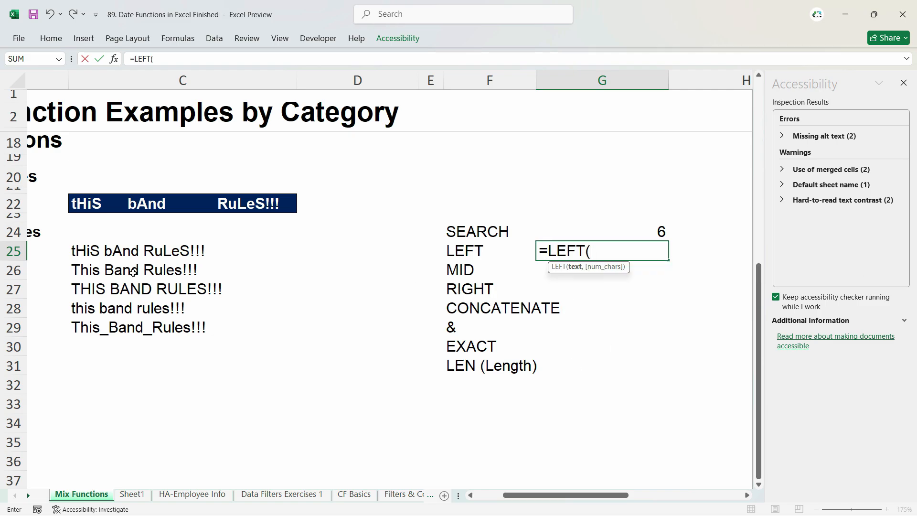
click(133, 271)
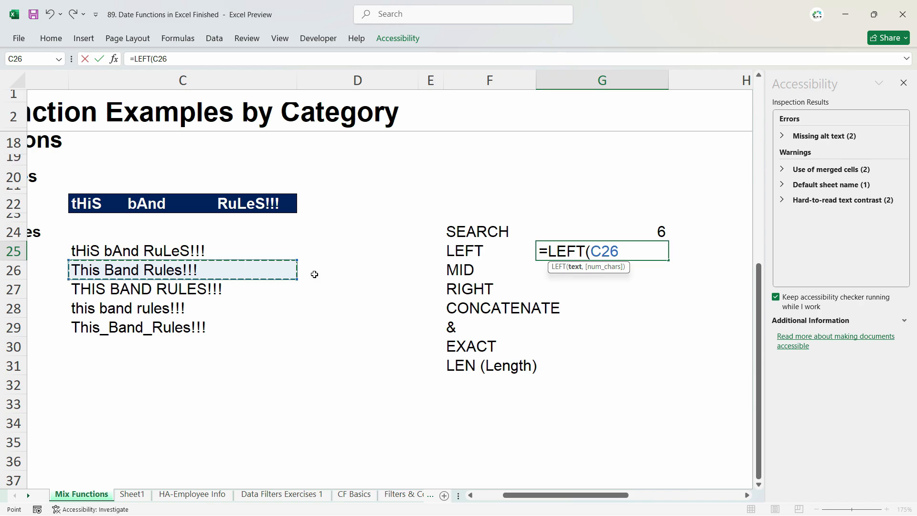
text(,)
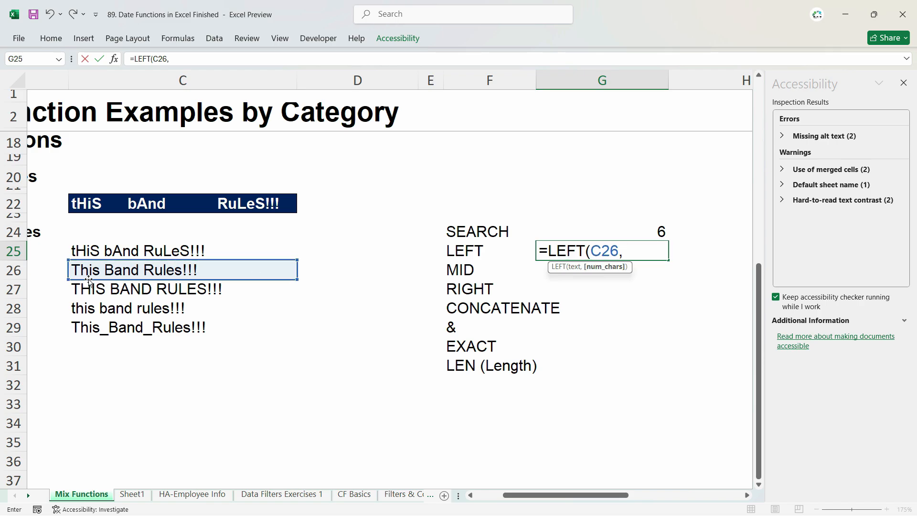
text(4)
key(Return)
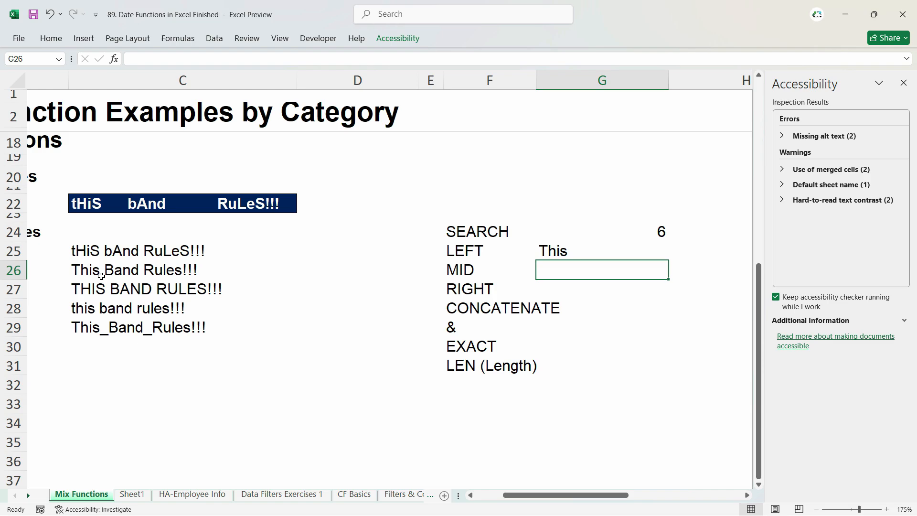
click(552, 248)
click(559, 277)
click(626, 236)
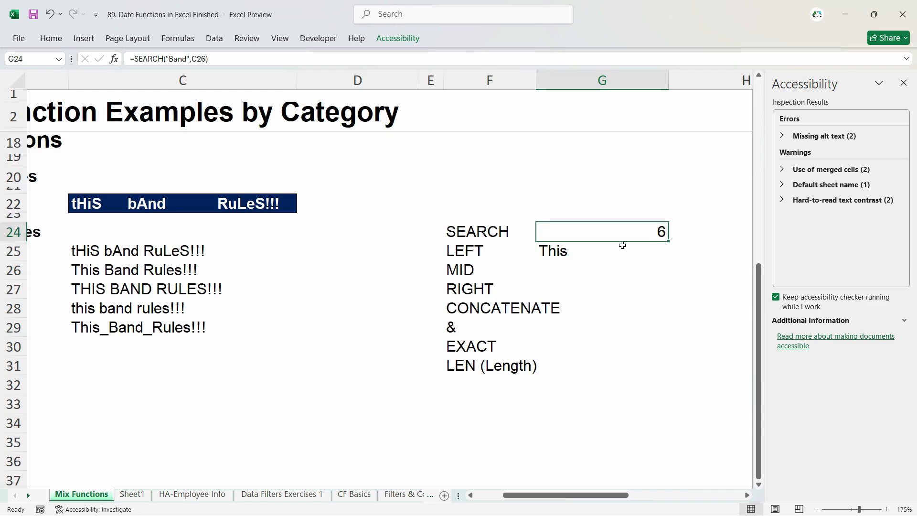
Step: Begin a MID formula in G26 on the text in C26, using SEARCH("Band",C26) as the starting position
click(598, 270)
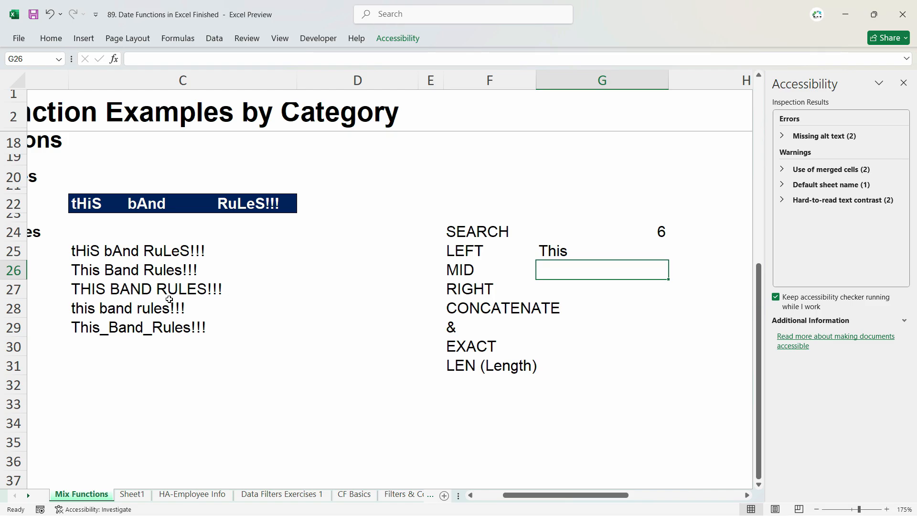
text(=mid)
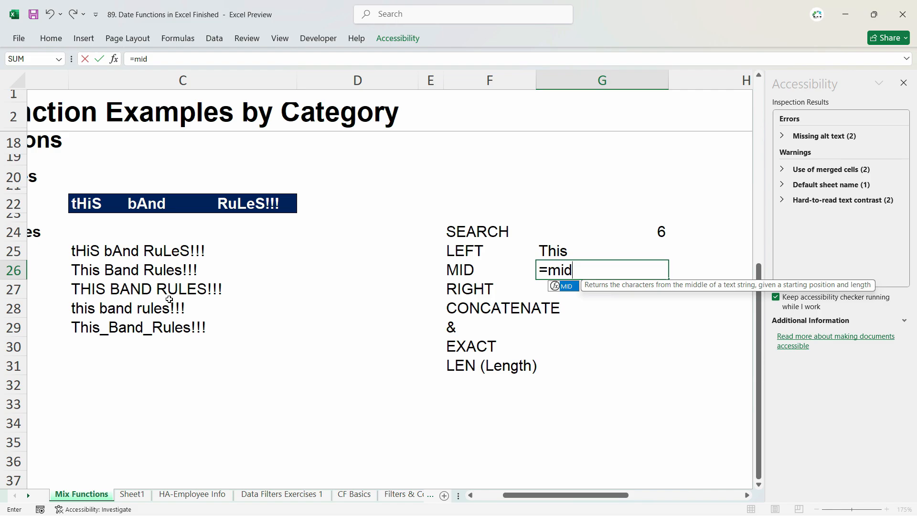
key(Tab)
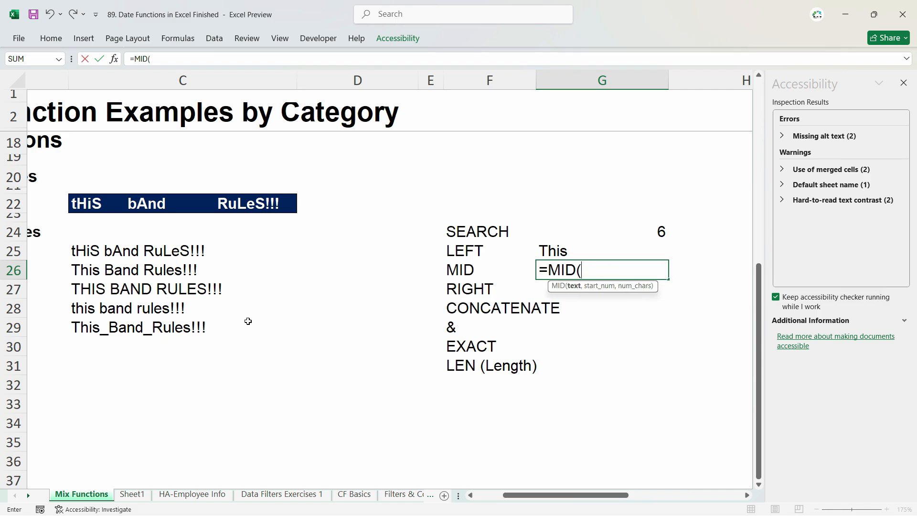
click(161, 271)
text(,)
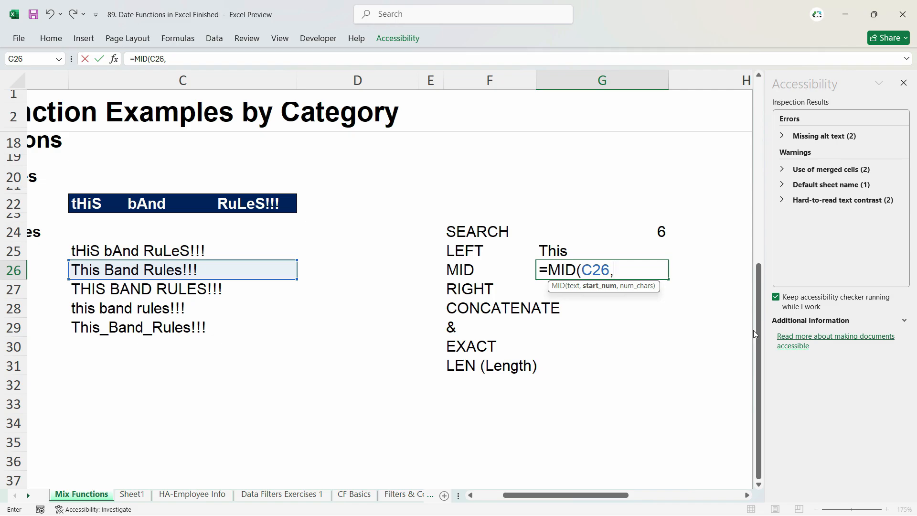
text(6)
key(BackSpace)
text(sr)
key(BackSpace)
text(ea)
key(Tab)
text("Bank)
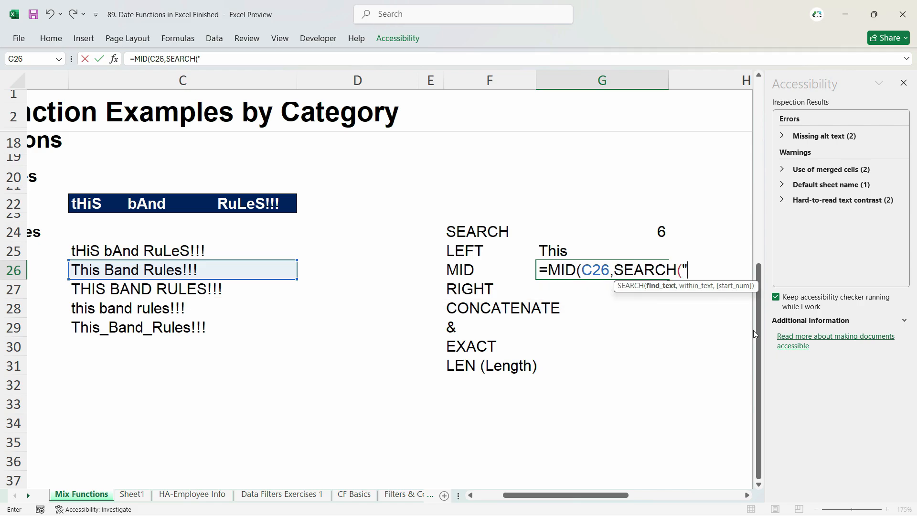
key(BackSpace)
text(d",)
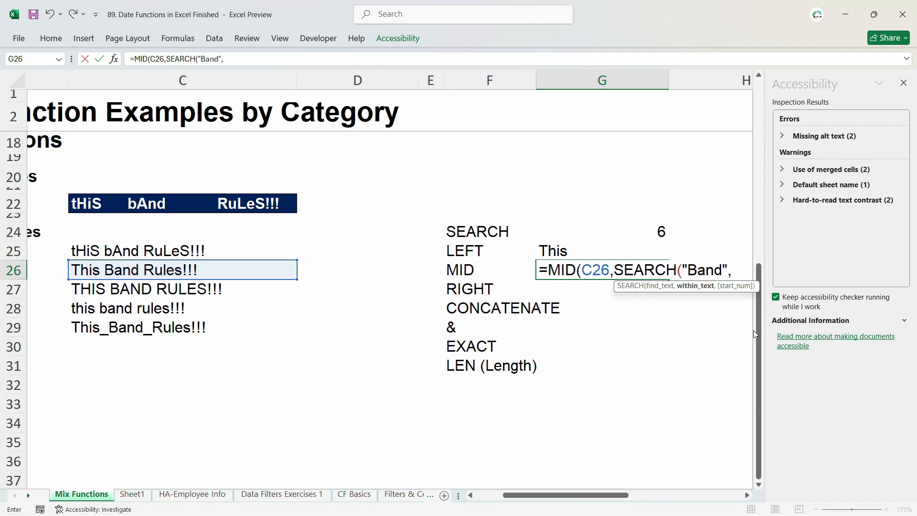
click(270, 272)
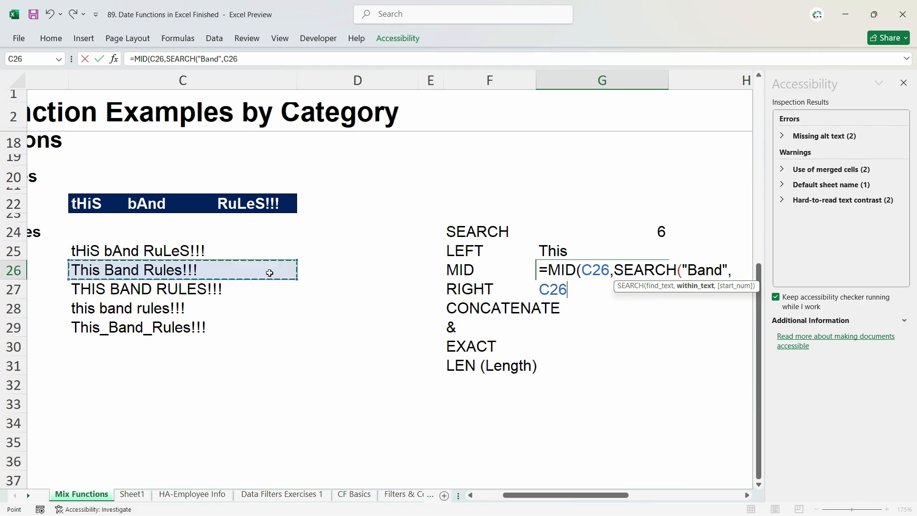
text())
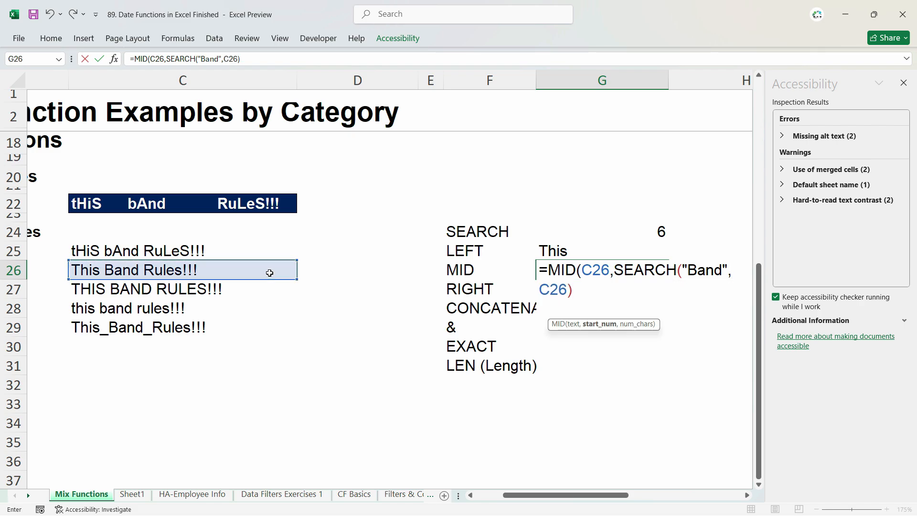
Step: Finish the MID formula in G26 with 4 characters, accepting the suggested formula correction
text(,4)
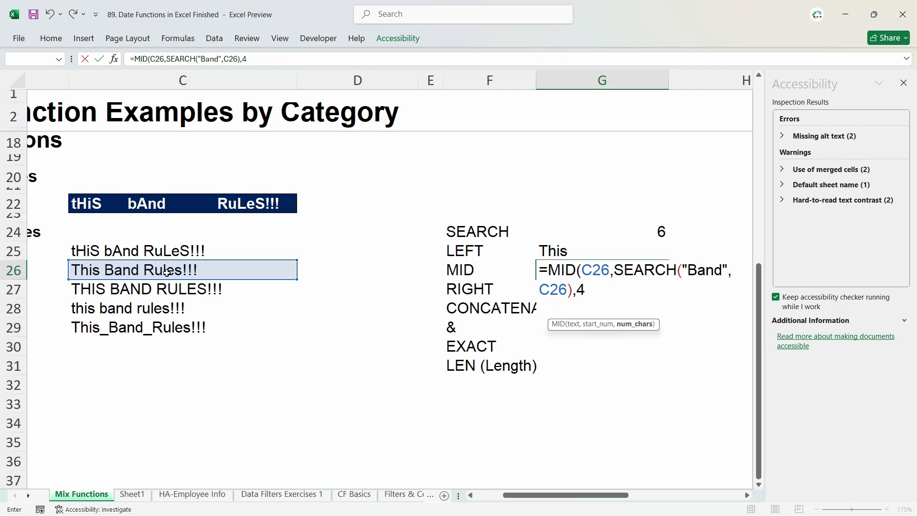
key(Return)
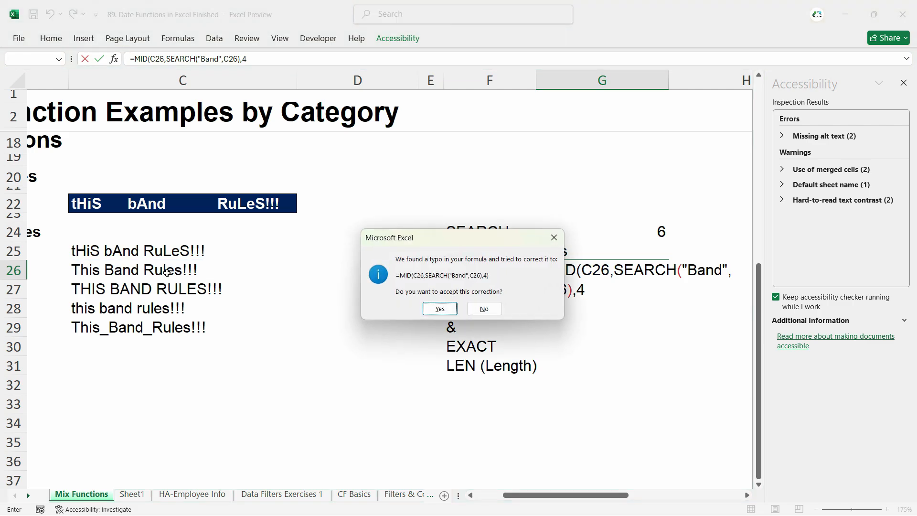
key(Return)
click(575, 273)
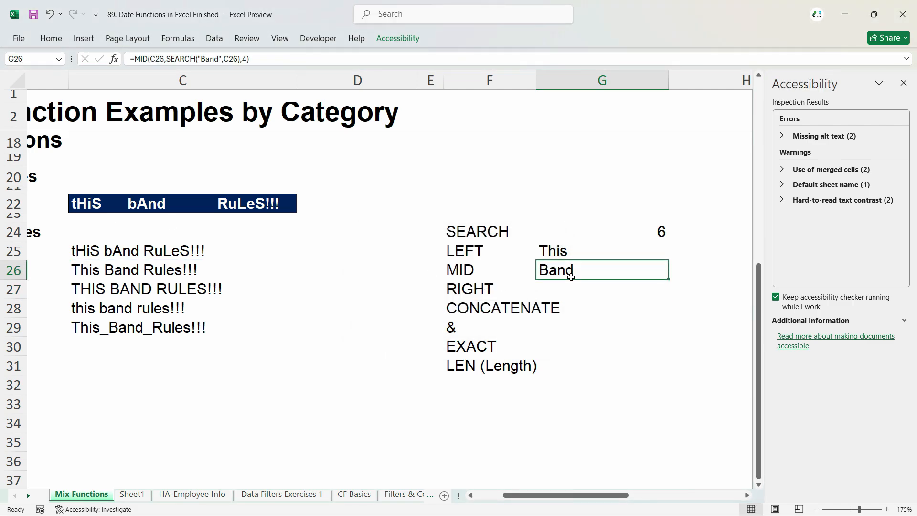
click(568, 286)
click(557, 270)
Step: Begin a RIGHT formula in G27 on the text in C27 with 9 as the number of characters
click(561, 285)
text(=Right)
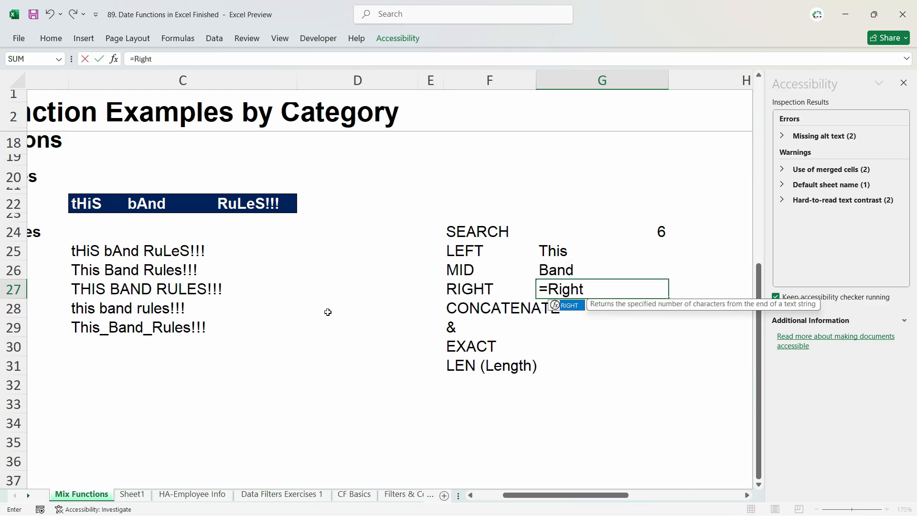
key(Tab)
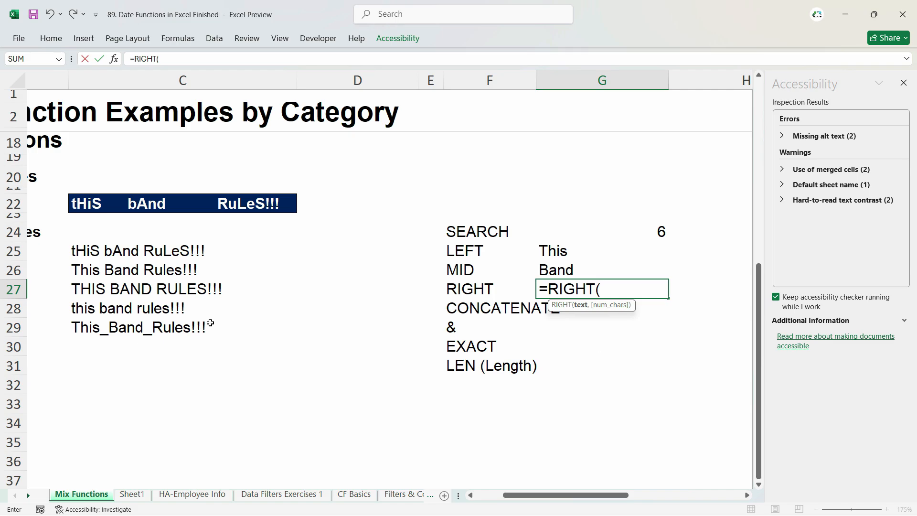
click(133, 288)
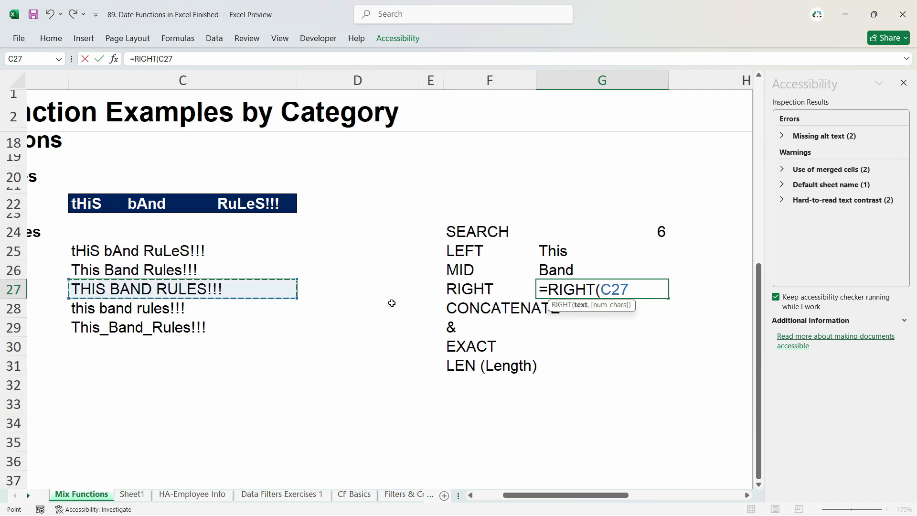
text(,)
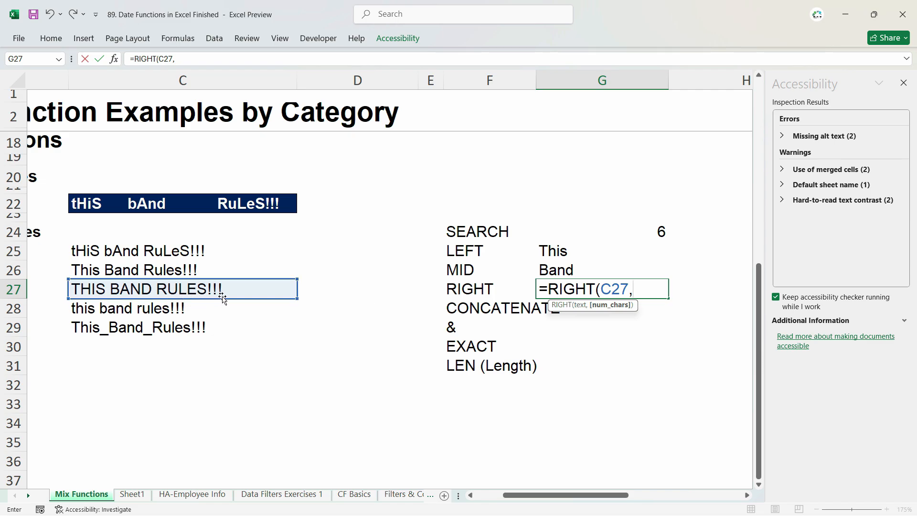
text(0)
key(BackSpace)
text(9)
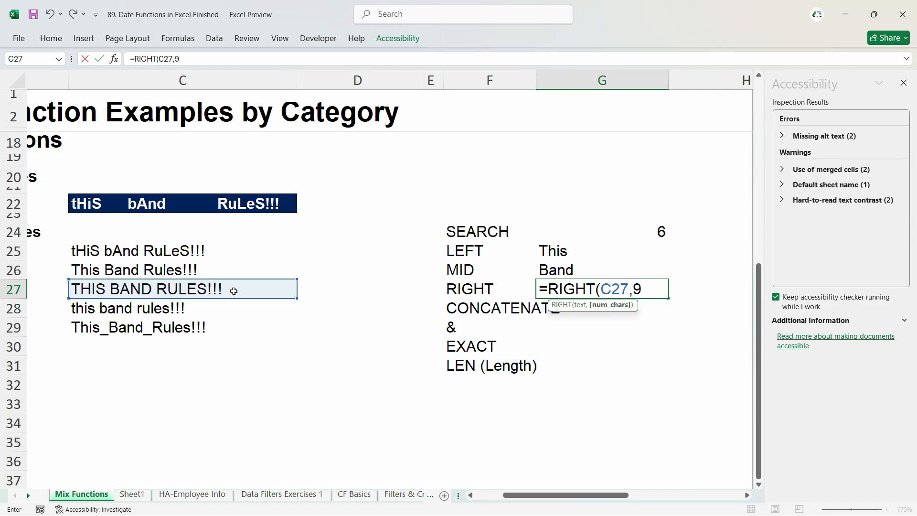
Step: Set the RIGHT formula's number of characters to 5 and complete the entry in G27
click(616, 289)
double_click(632, 289)
click(640, 289)
key(BackSpace)
text(5)
key(Return)
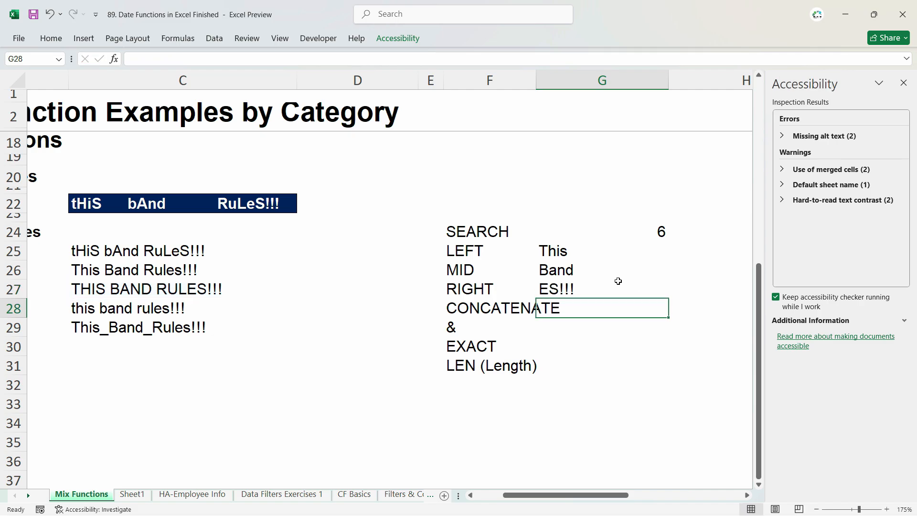
click(569, 294)
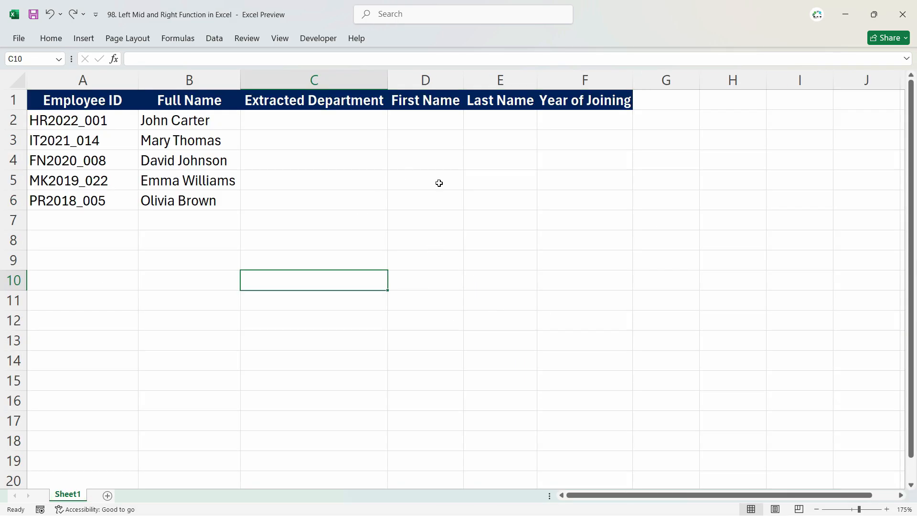
click(444, 199)
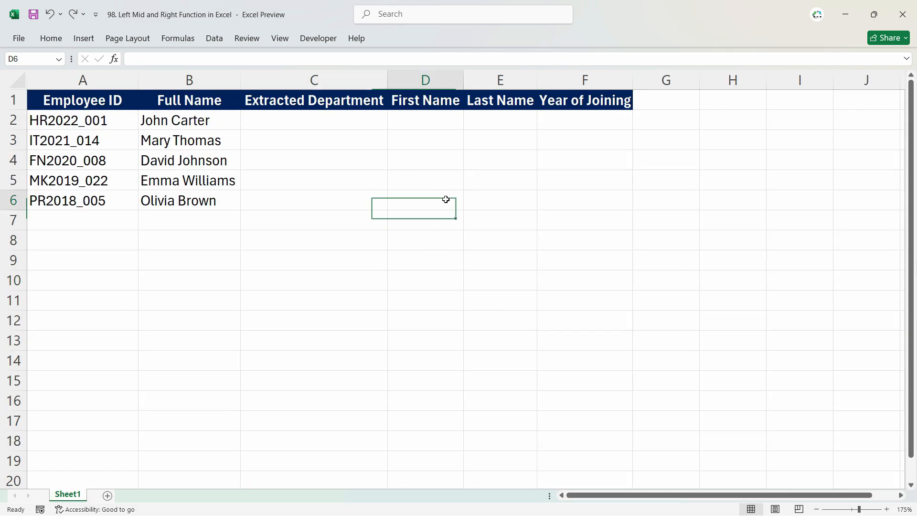
click(365, 124)
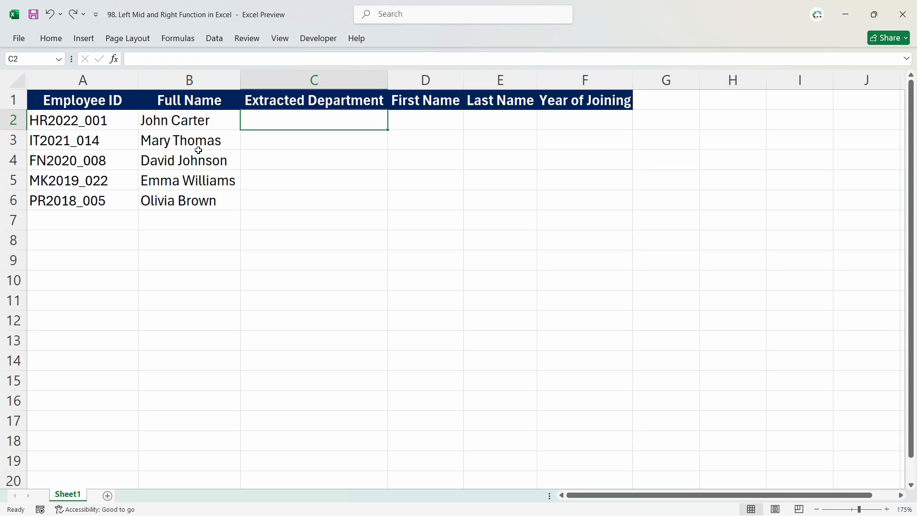
double_click(63, 102)
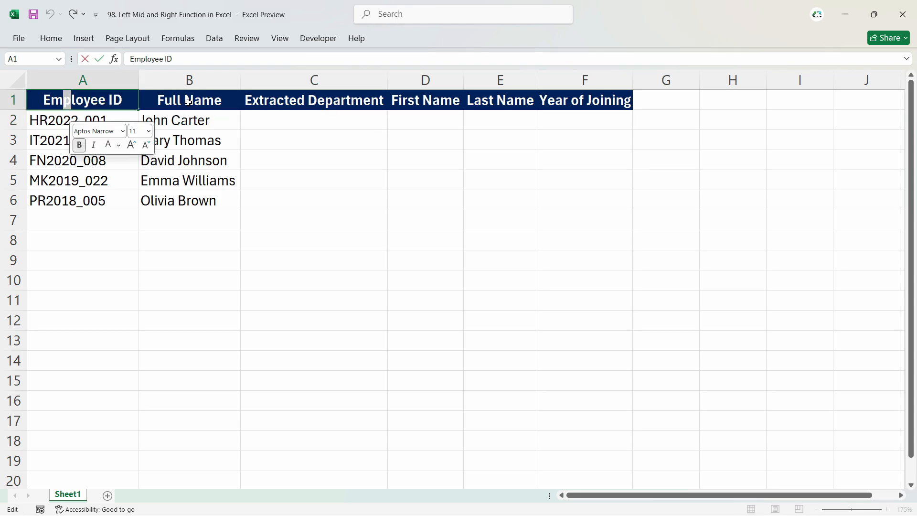
key(Escape)
Step: Enter =LEFT(A2,2) in C2 under Extracted Department and fill the formula down to C6
click(254, 121)
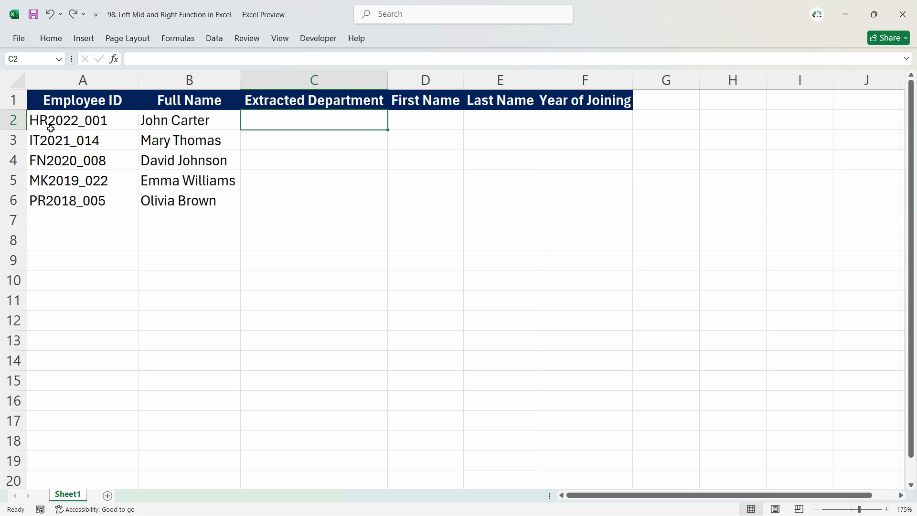
text(=LEFT()
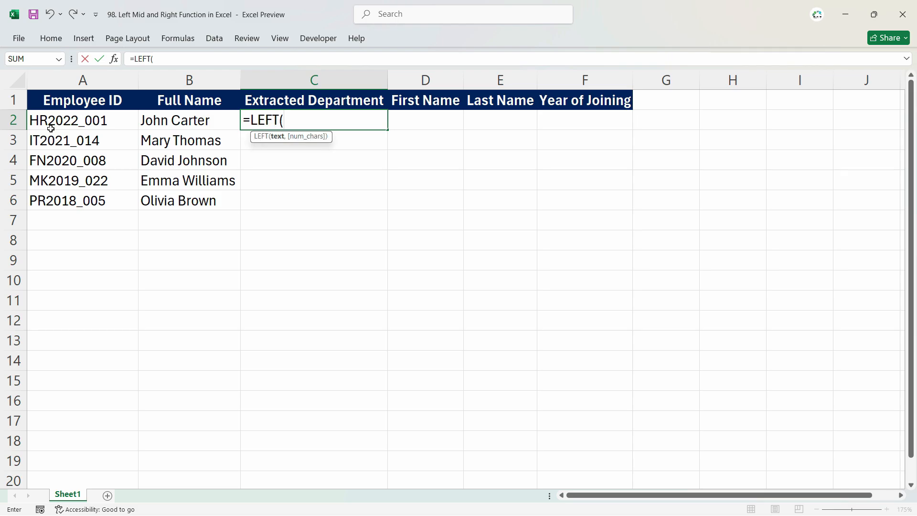
click(51, 128)
text(,2)
key(Return)
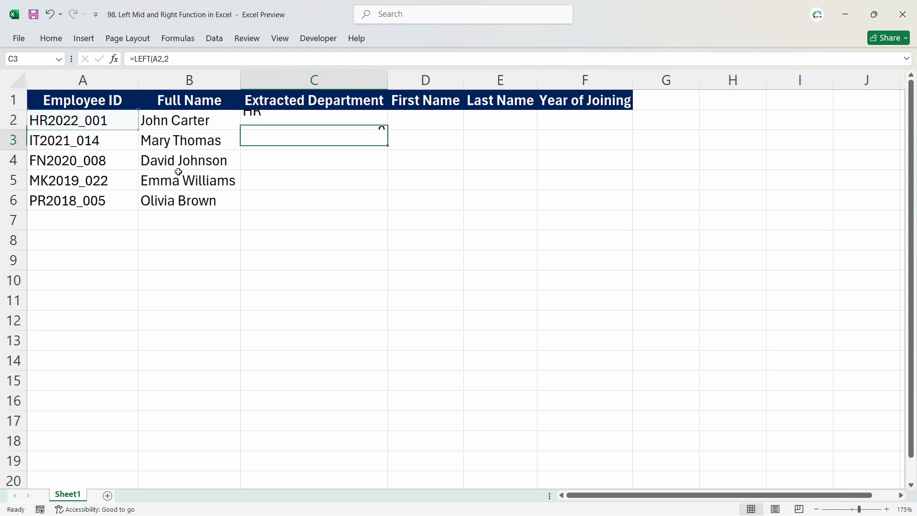
click(360, 124)
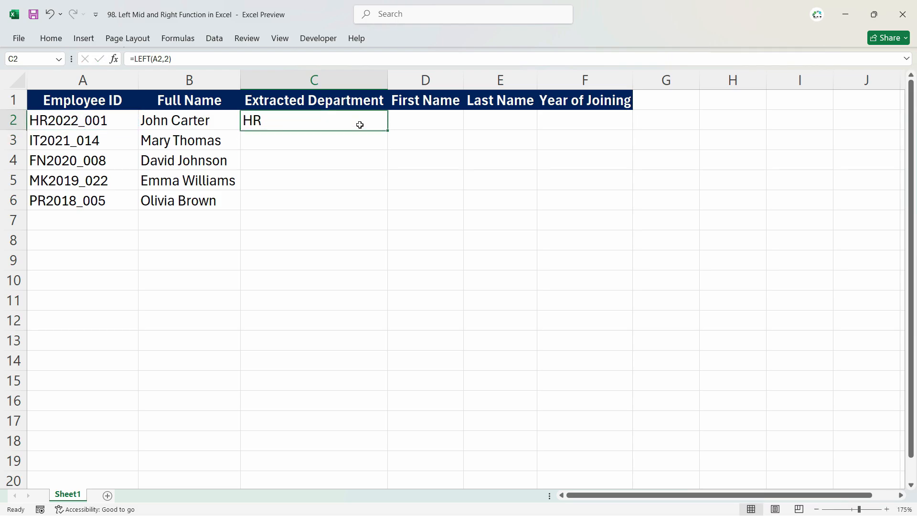
double_click(389, 132)
Step: Select F2 under Year of Joining and save the workbook as "98. Left Mid and Right Function in Excel Finished"
click(505, 125)
key(Right)
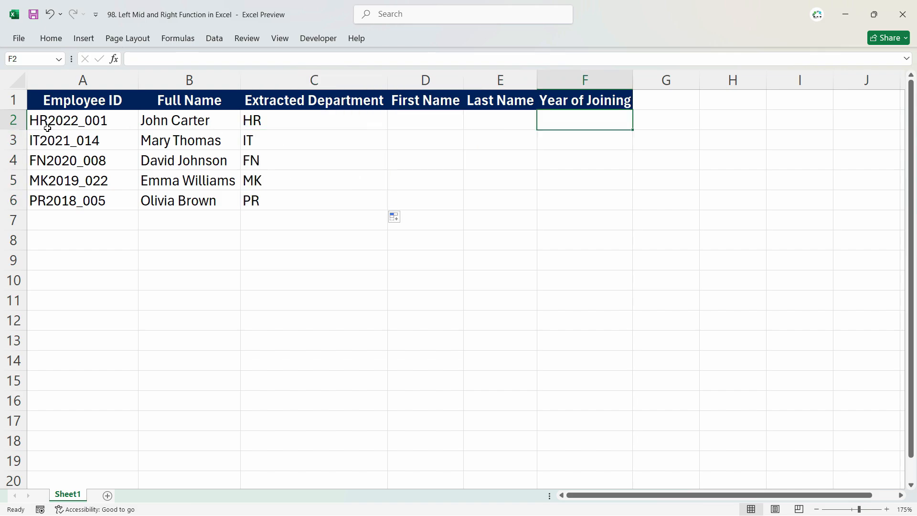
key(F12)
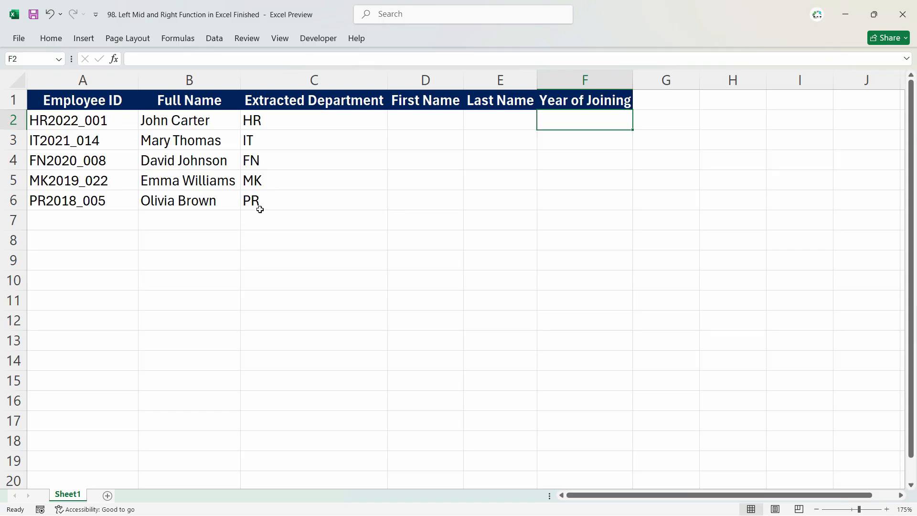
Step: Enter =MID(A2,3,4) in F2 under Year of Joining and fill the formula down to F6
text(=mi)
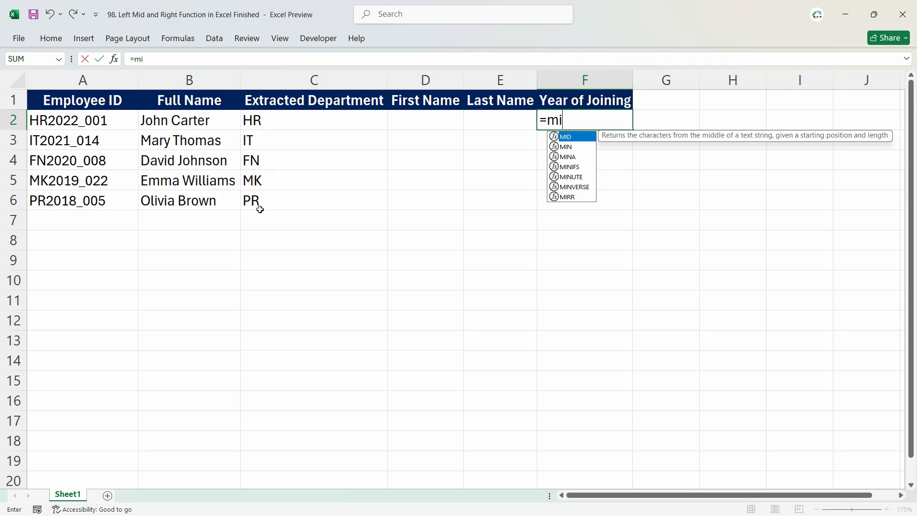
key(Tab)
click(50, 123)
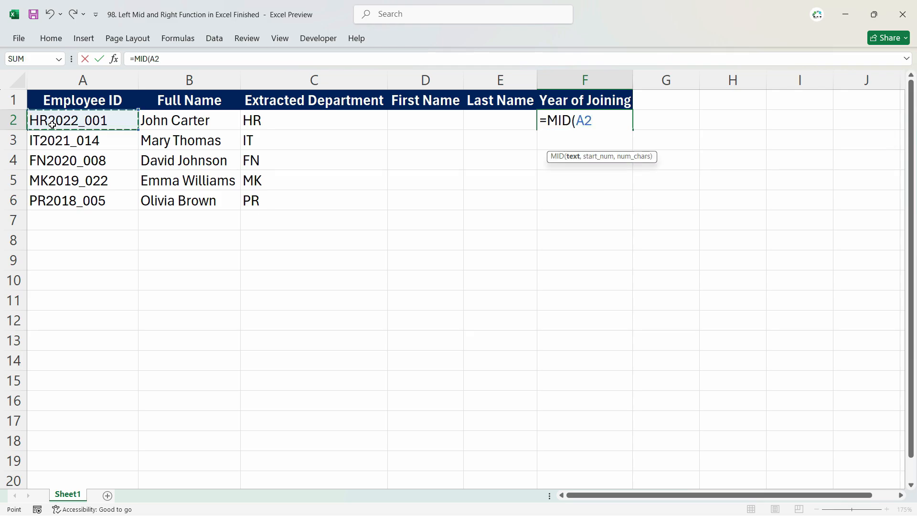
text(,)
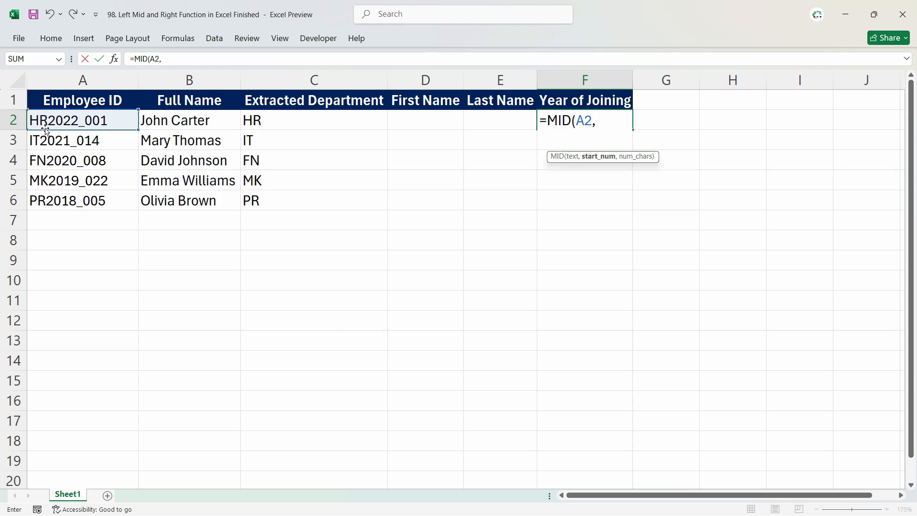
text(3,)
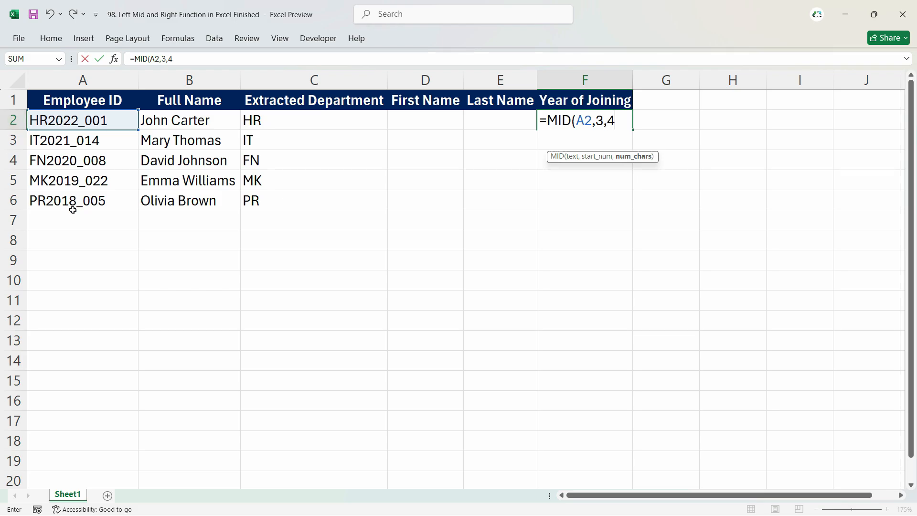
text(4)
key(Return)
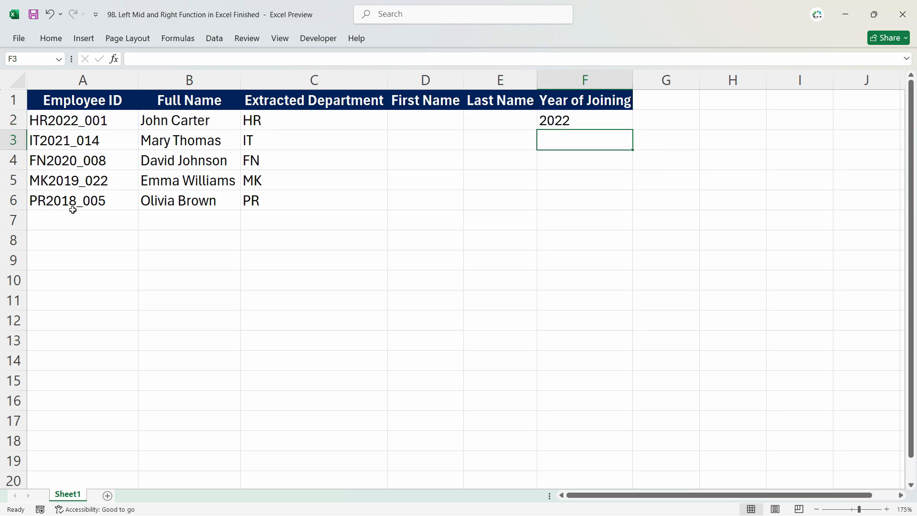
click(631, 127)
double_click(635, 130)
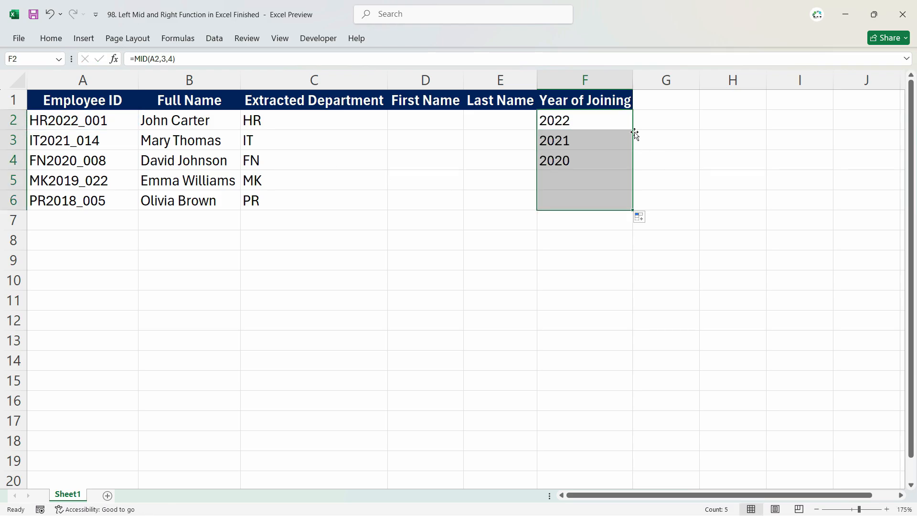
Step: Examine the Full Name entries in column B and the empty First Name and Last Name columns
click(433, 125)
click(507, 123)
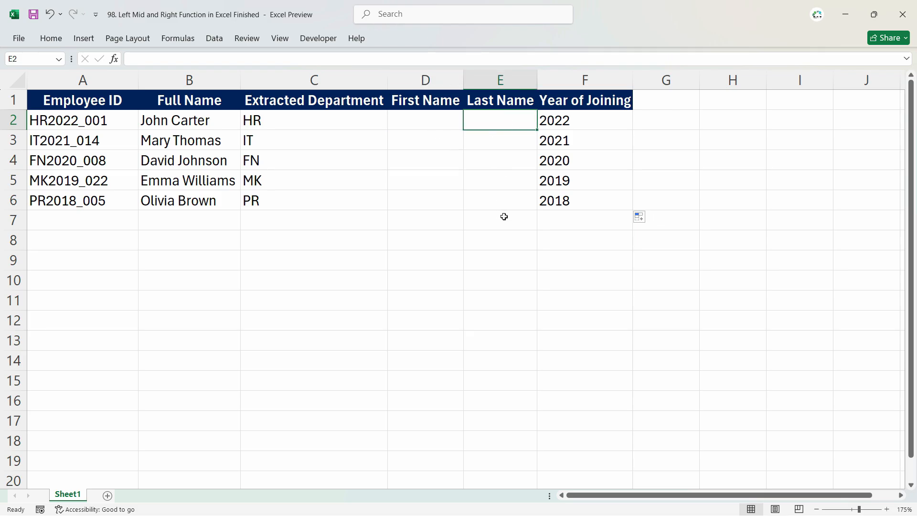
click(432, 124)
click(205, 122)
click(206, 138)
key(Down)
key(Down)
key(Down)
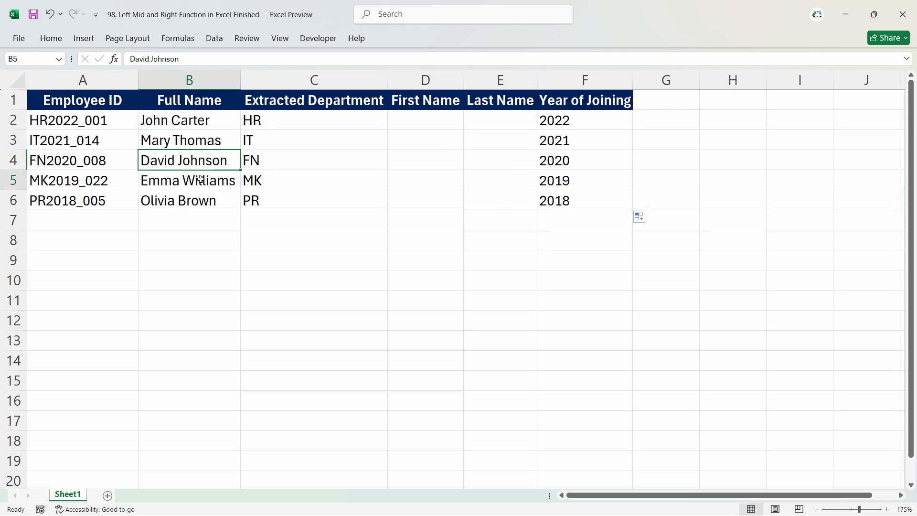
click(216, 126)
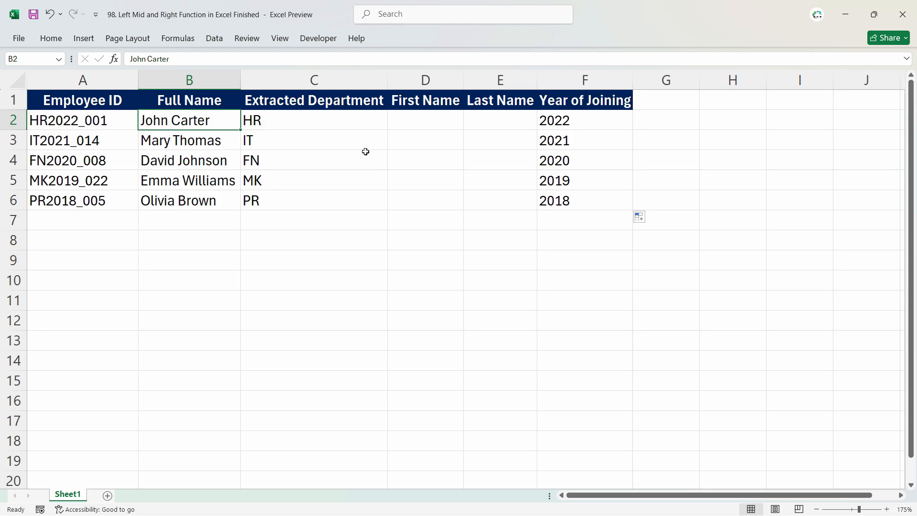
click(450, 121)
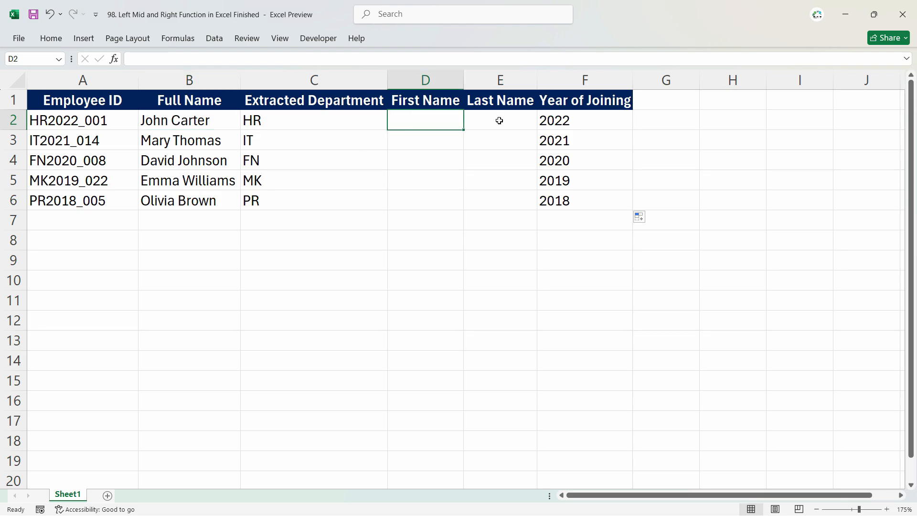
click(499, 120)
Step: Enter =SEARCH(" ",B2) in D2 under First Name and fill the formula down to D6
click(441, 126)
text(=)
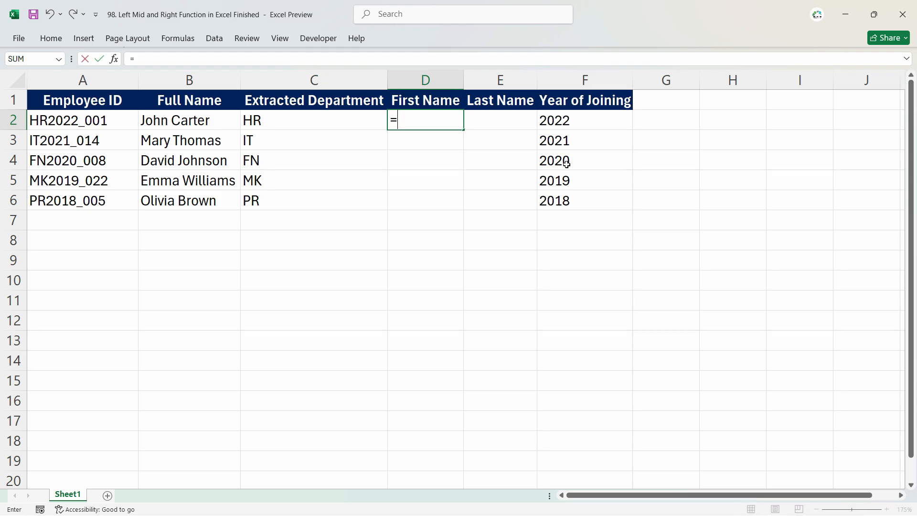
text(sea)
key(Tab)
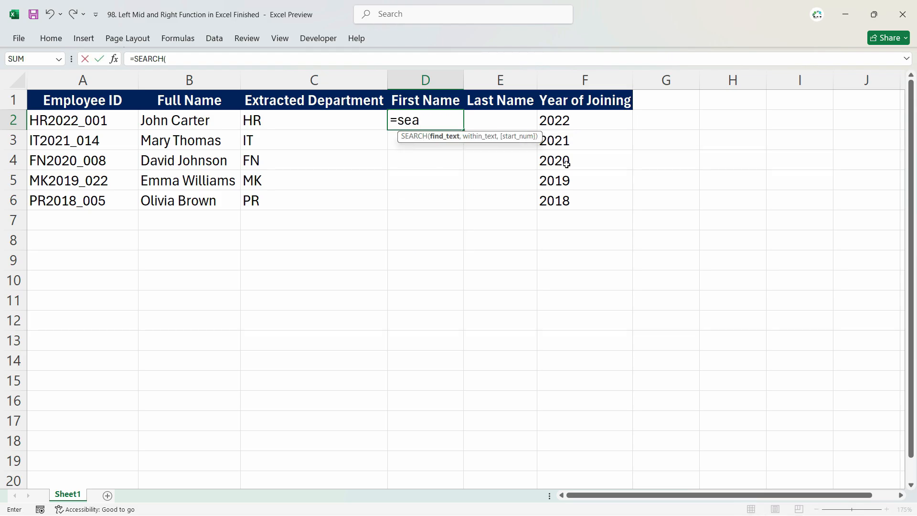
click(201, 122)
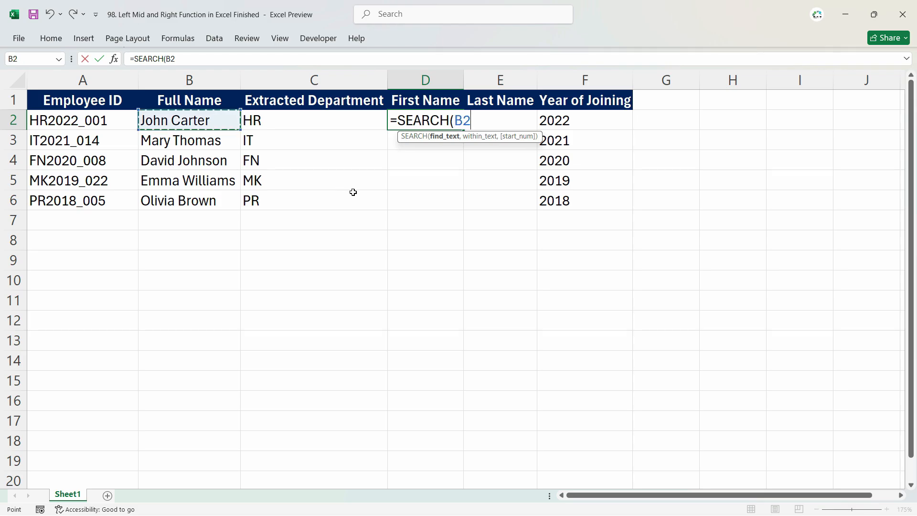
key(BackSpace)
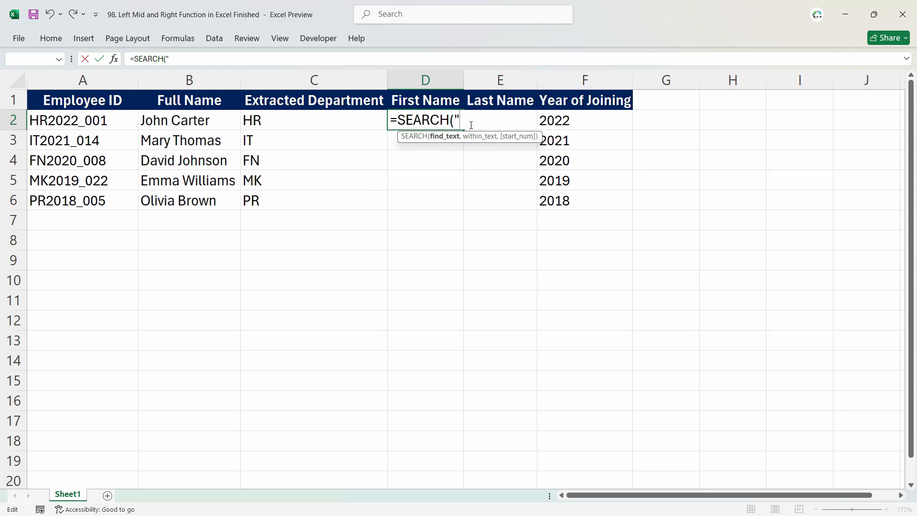
text(" ",)
click(196, 122)
key(Return)
key(Up)
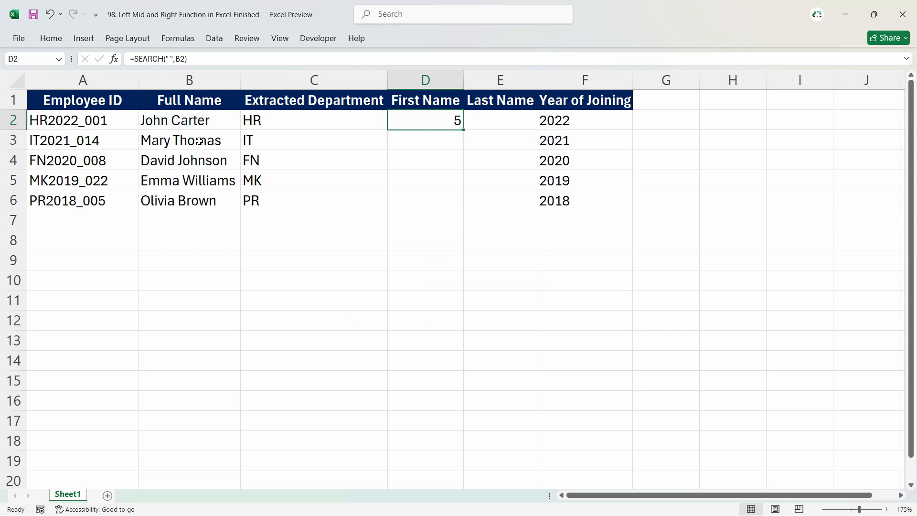
double_click(464, 132)
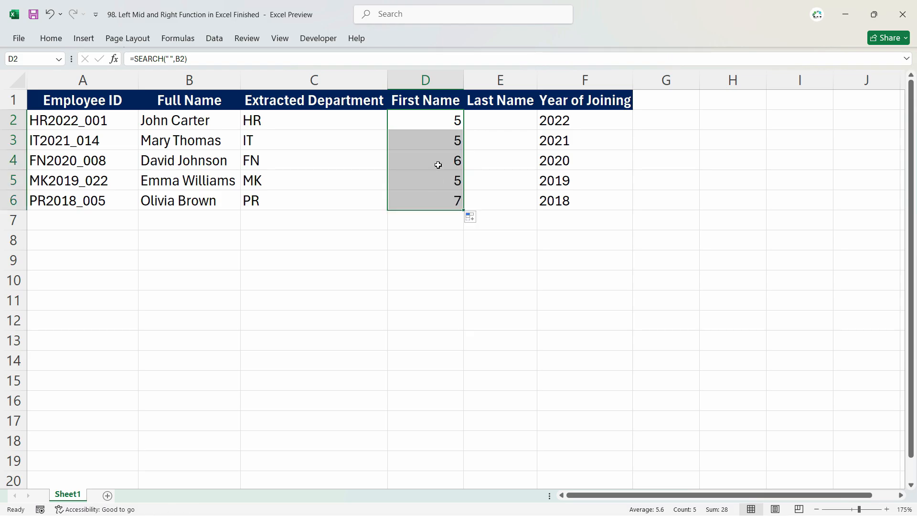
Step: Nest the SEARCH in D2 inside LEFT as =LEFT(B2,SEARCH(" ",B2)) and fill the formula down to D6
double_click(426, 120)
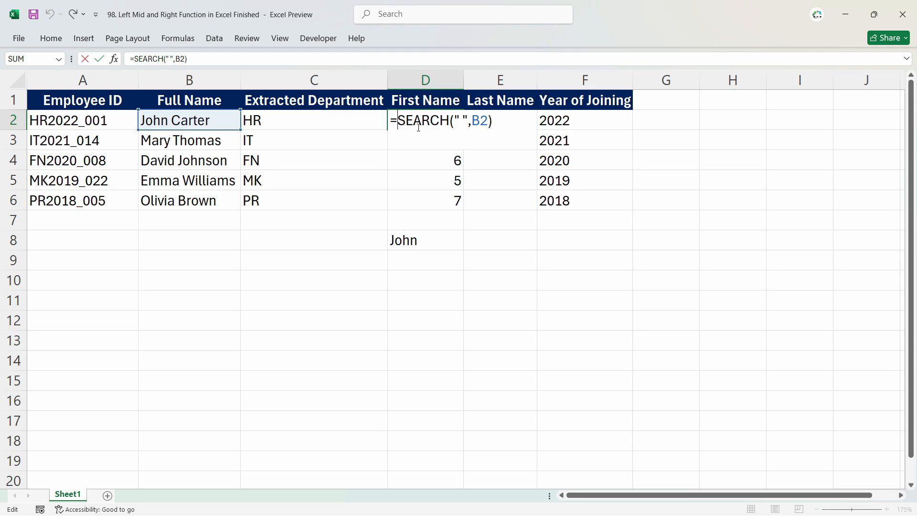
key(ctrl+shift+Right)
text(LEFT)
key(Tab)
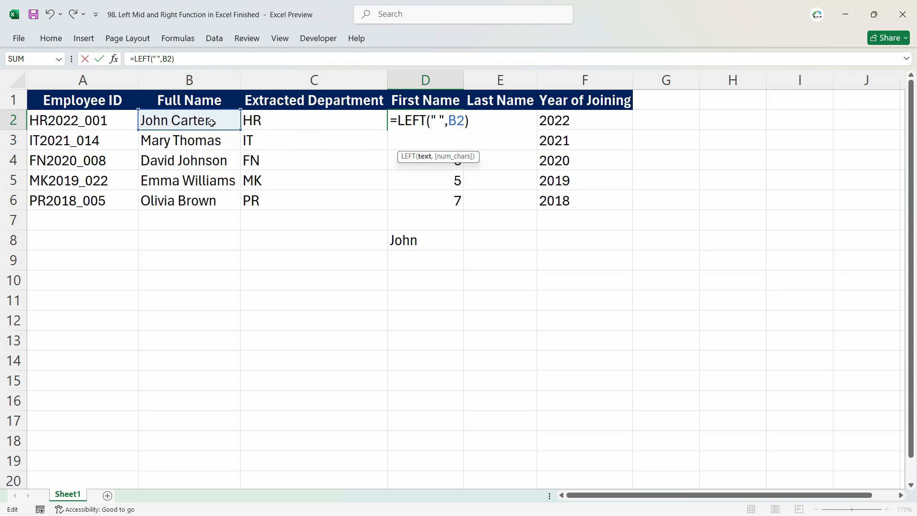
click(215, 121)
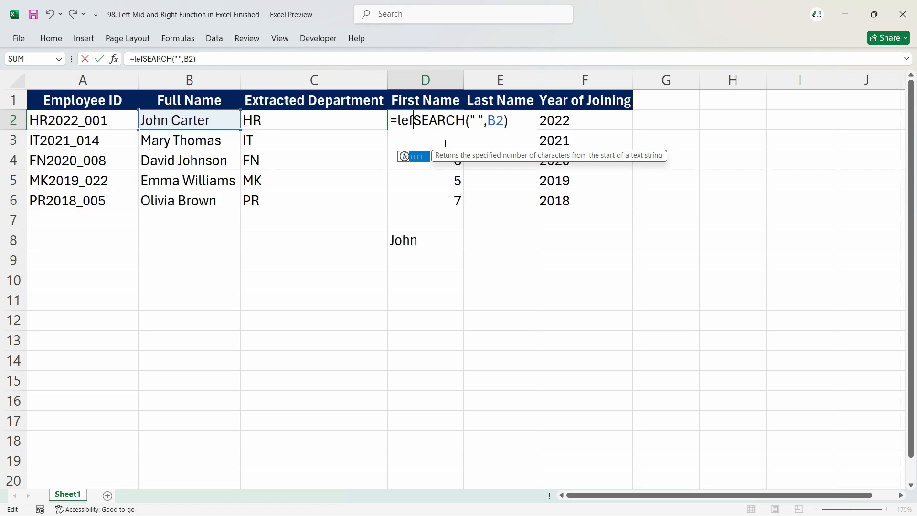
text(t()
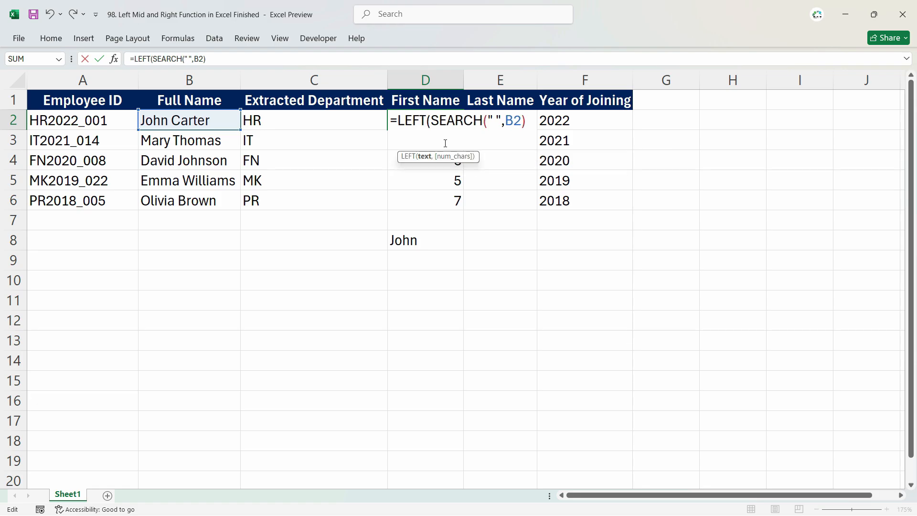
click(191, 120)
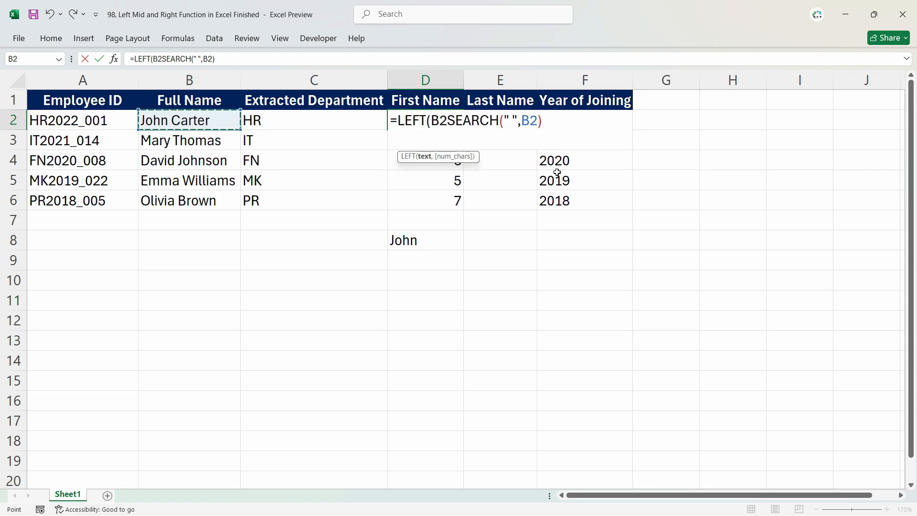
text(,)
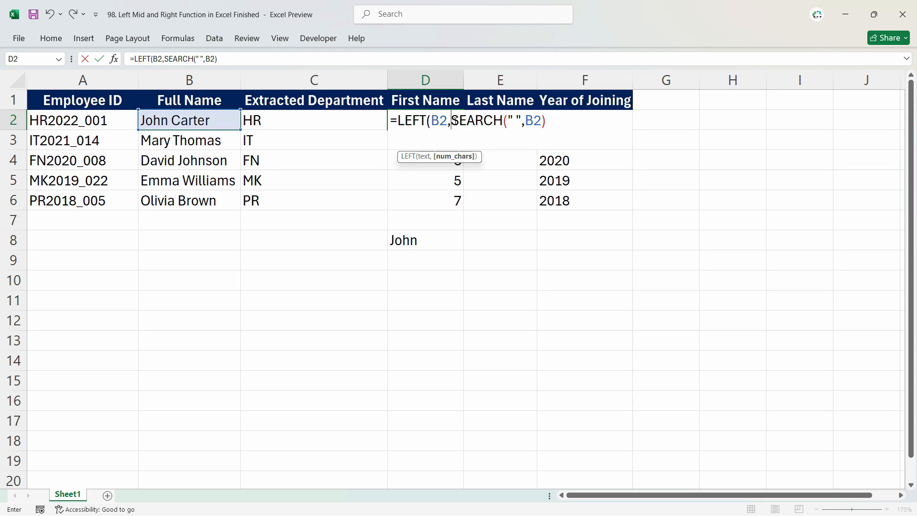
click(558, 127)
key(Return)
click(441, 308)
click(442, 120)
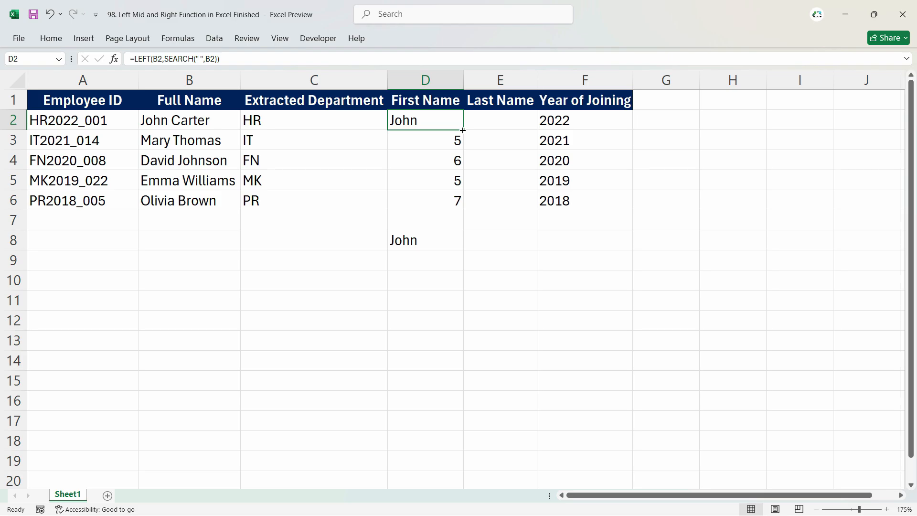
double_click(462, 129)
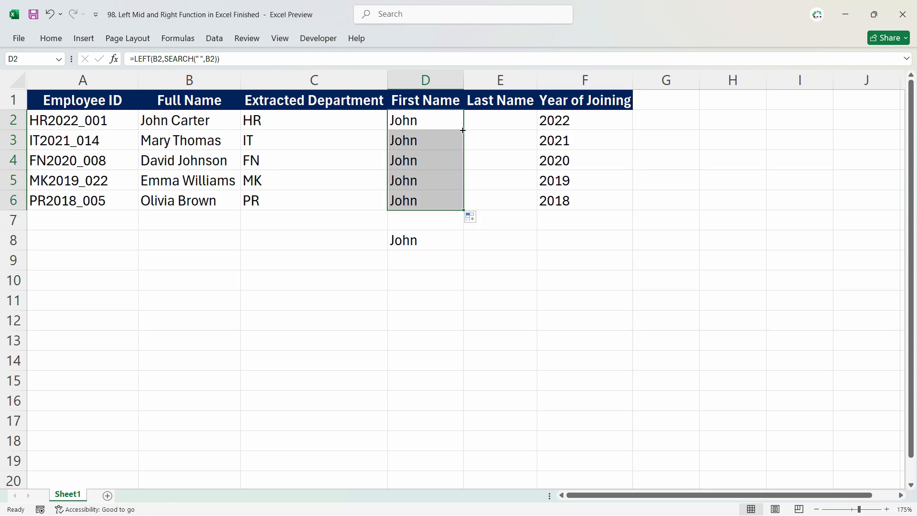
Step: Review the extracted first names and their formulas in D2:D6
click(424, 142)
click(437, 125)
click(436, 145)
click(428, 180)
click(426, 201)
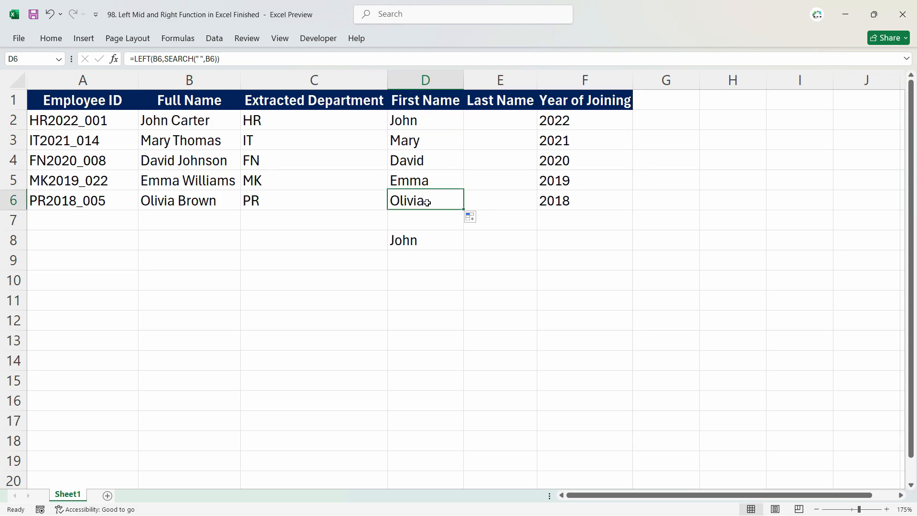
drag(414, 122, 415, 163)
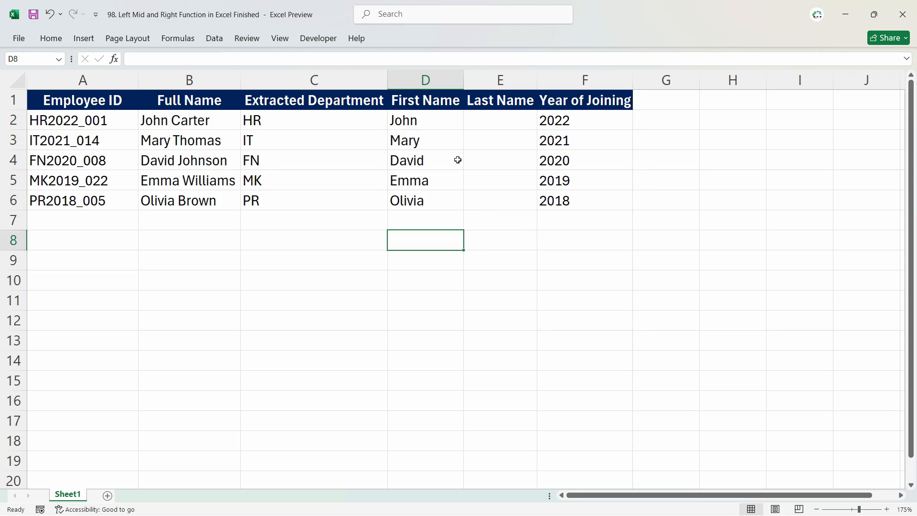
click(508, 124)
click(414, 121)
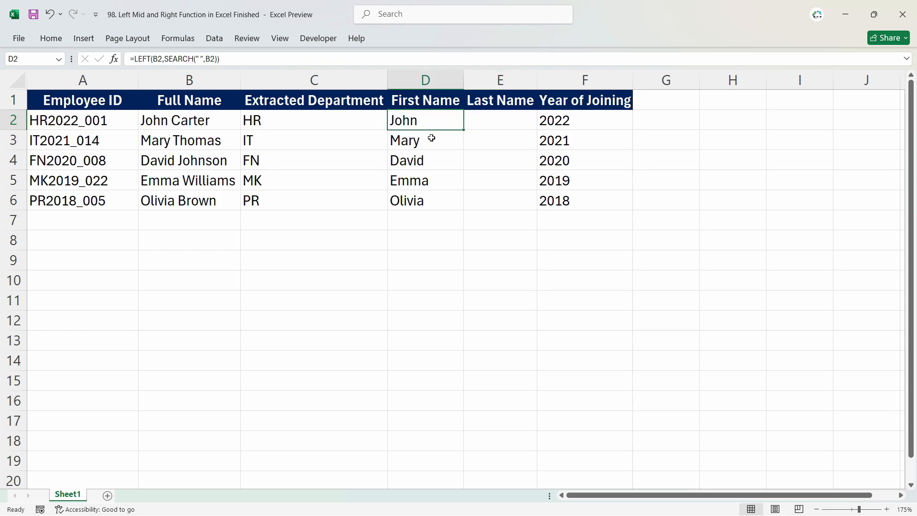
drag(447, 119, 429, 199)
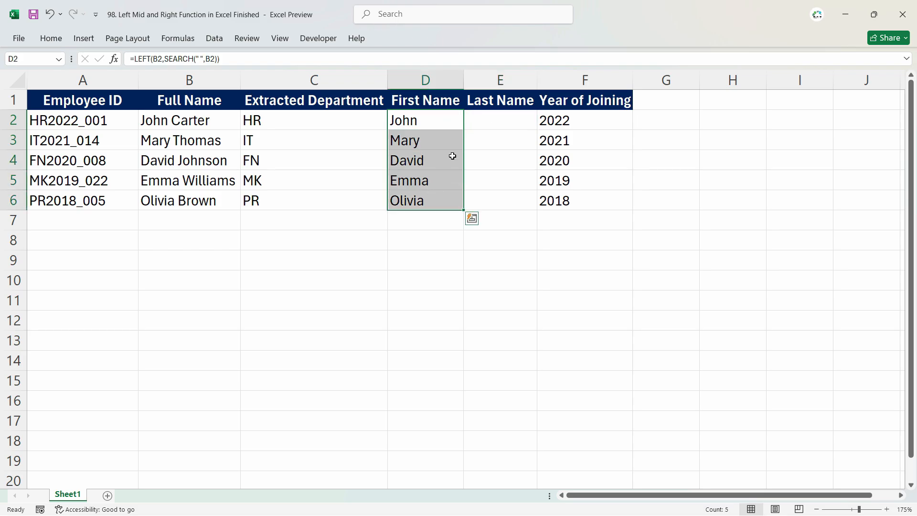
Step: Enter =SEARCH(" ",B2) in E2 under Last Name
key(Right)
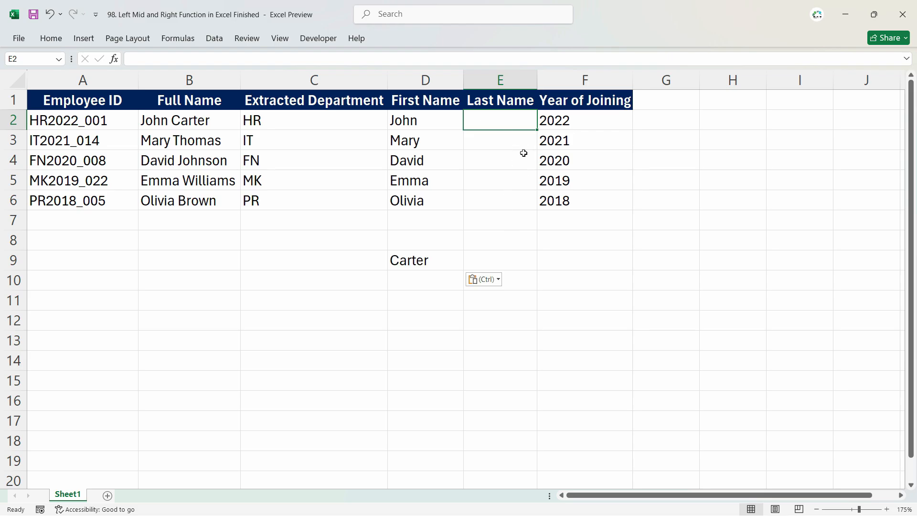
text(=se)
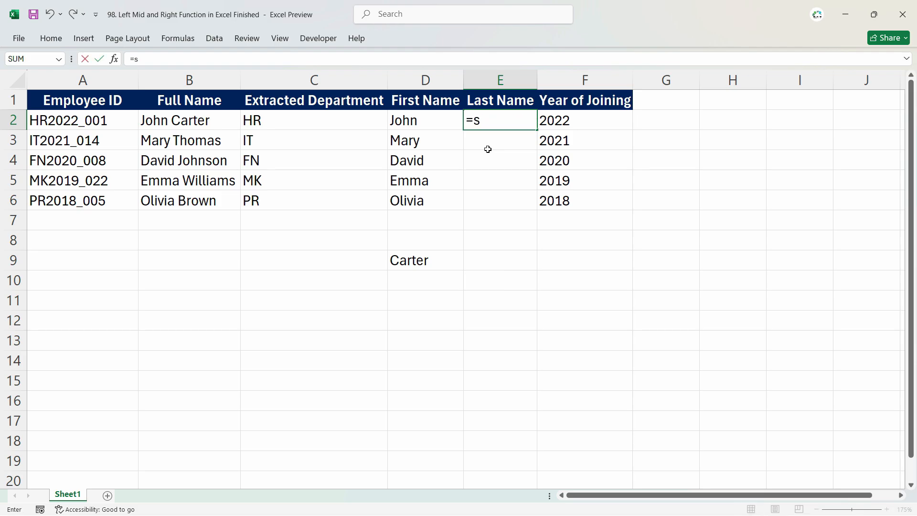
key(Tab)
key(Left)
key(Left)
key(Left)
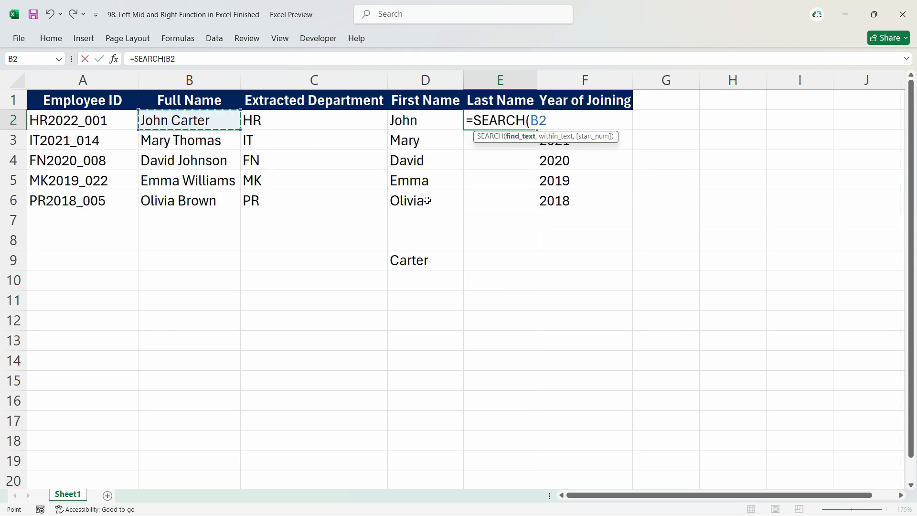
key(BackSpace)
key(BackSpace)
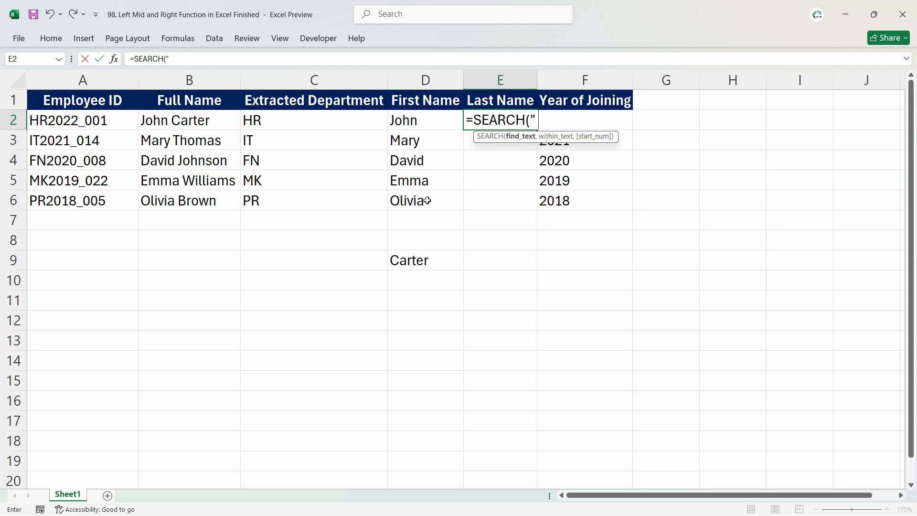
text(" ",)
key(Left)
key(Left)
key(Left)
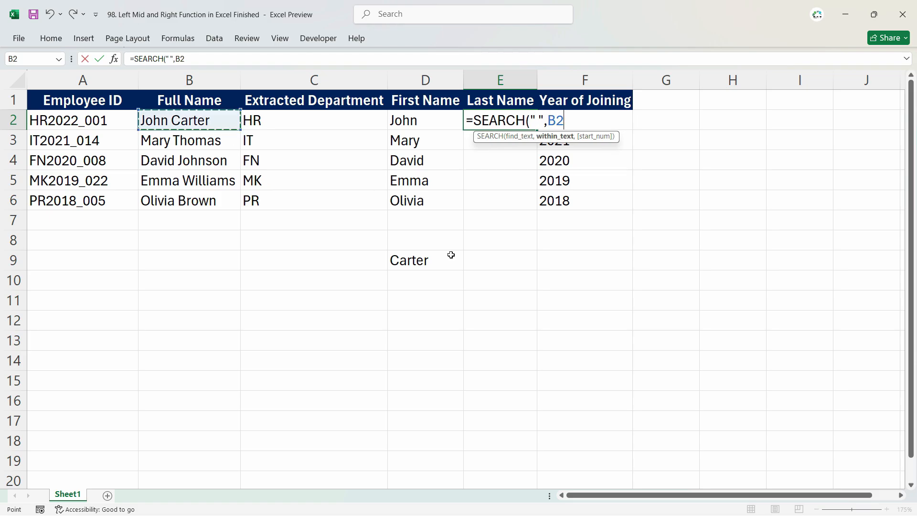
key(Return)
Step: Nest the SEARCH in E2 inside RIGHT as =RIGHT(B2,SEARCH(" ",B2)) and fill the formula down to E6
double_click(484, 120)
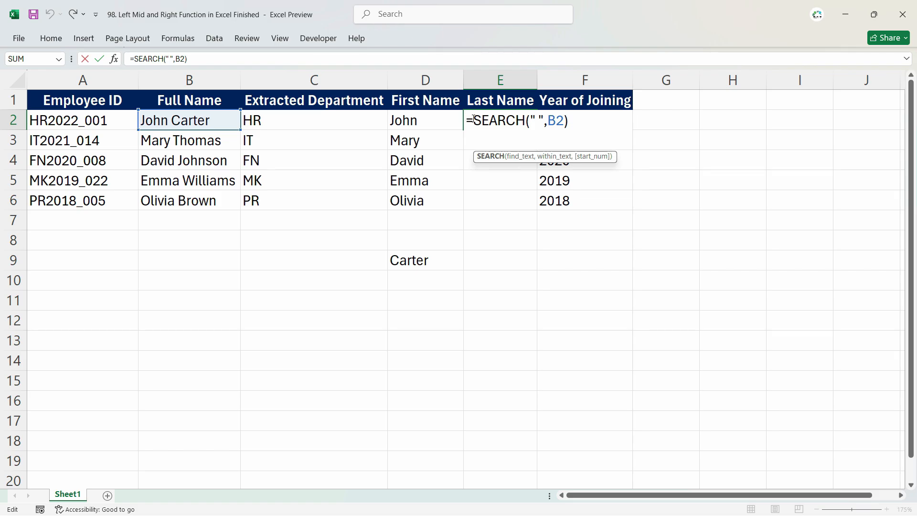
click(473, 121)
text(right()
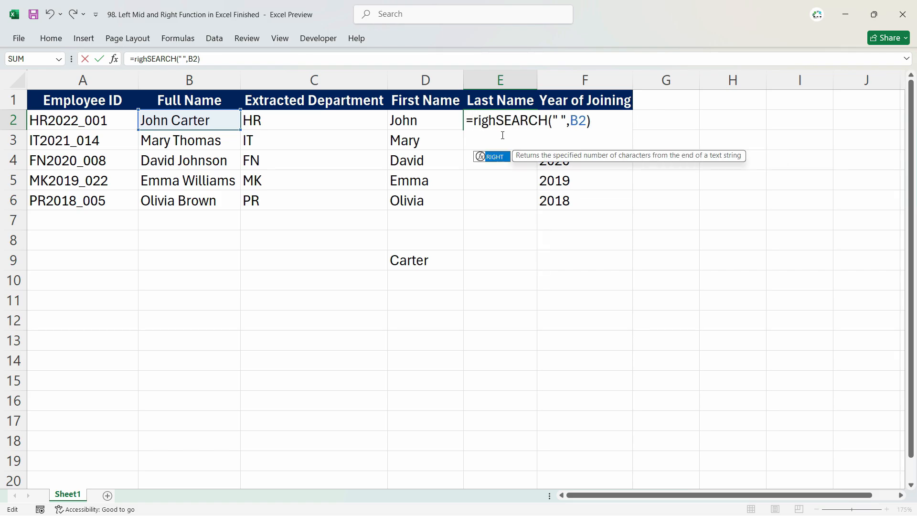
click(230, 121)
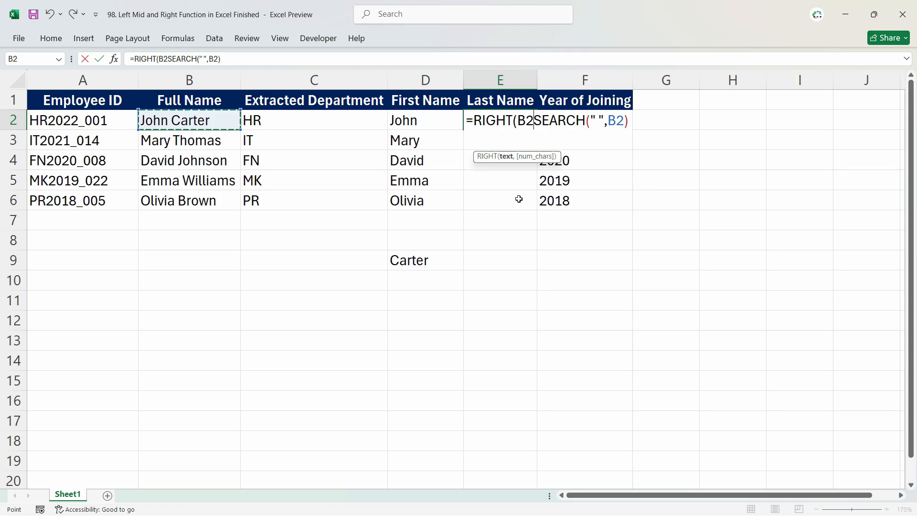
text(,)
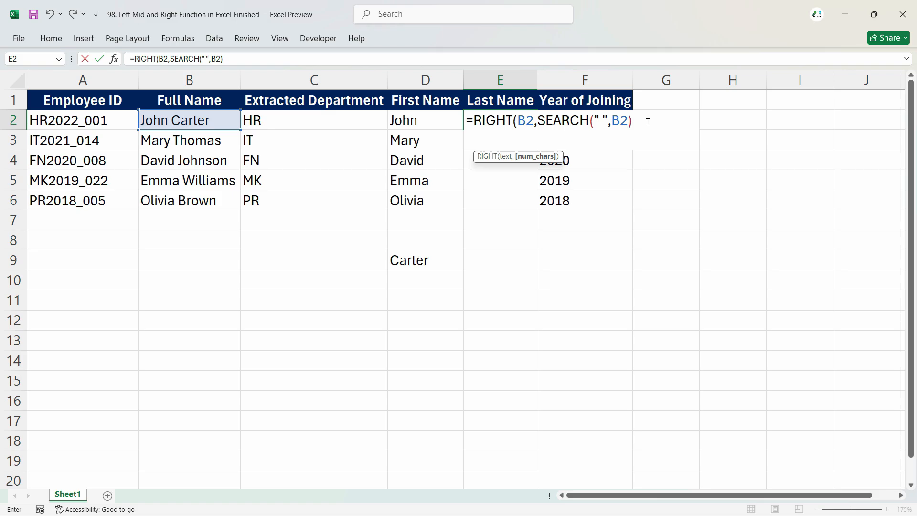
key(Return)
key(Return)
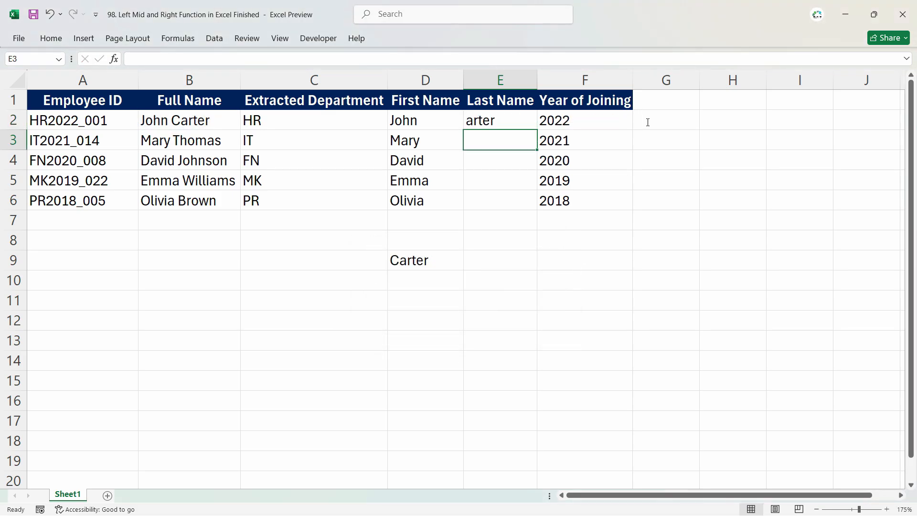
click(514, 122)
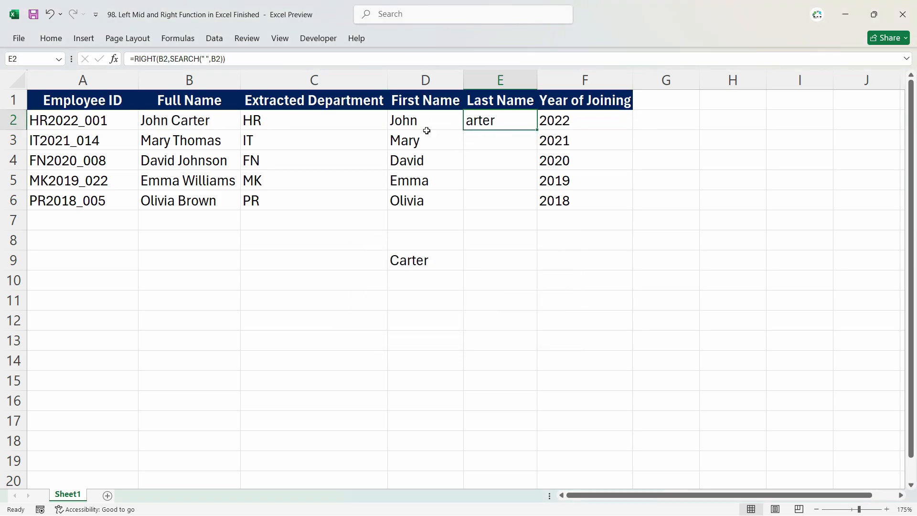
double_click(537, 130)
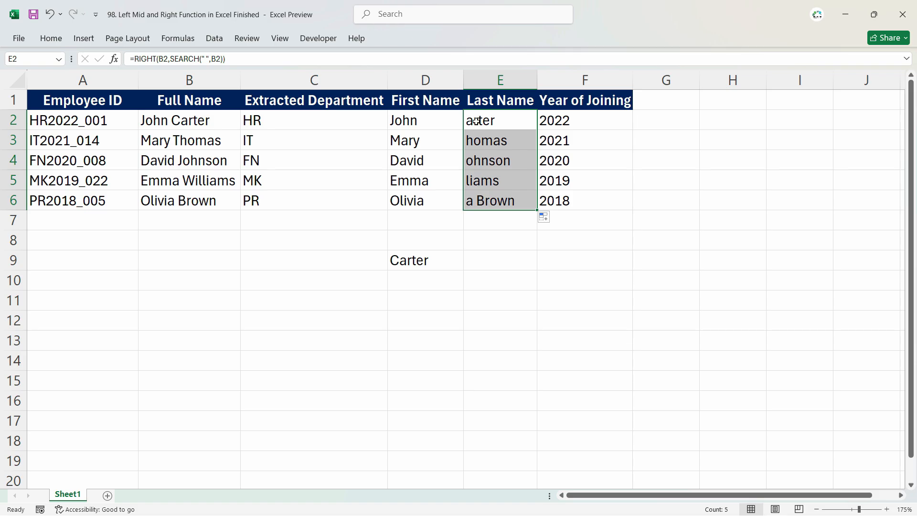
Step: Change the formula in E2 to =RIGHT(B2,SEARCH(" ",B2)+1) and fill it down to E6
double_click(476, 121)
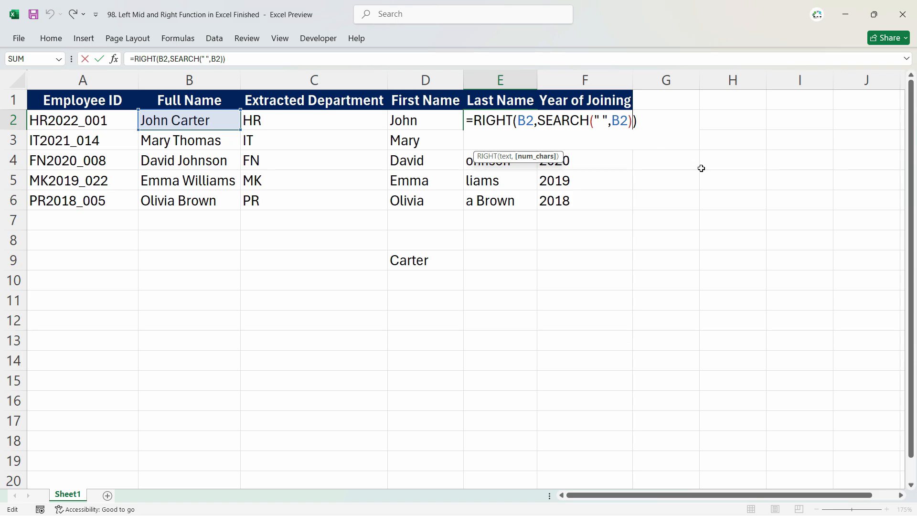
text(-1)
key(ctrl+z)
text(+1)
key(Return)
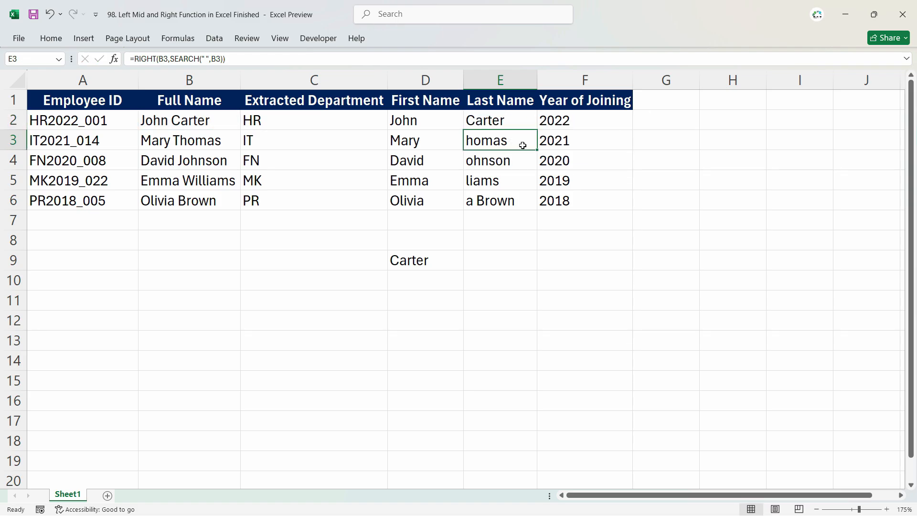
click(525, 123)
double_click(536, 129)
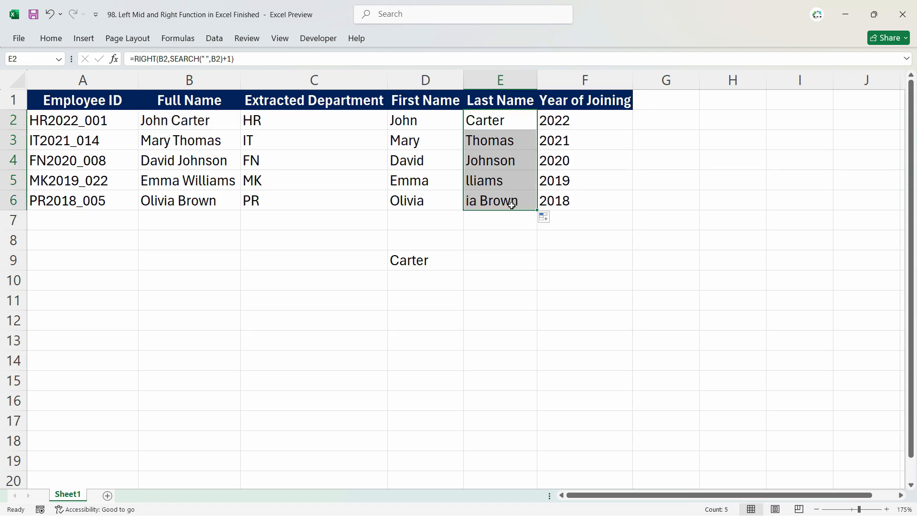
Step: Replace the Last Name formula in E2 with =RIGHT(B2,LEN(B2)-FIND(" ",B2)) and fill it down to E6
click(492, 127)
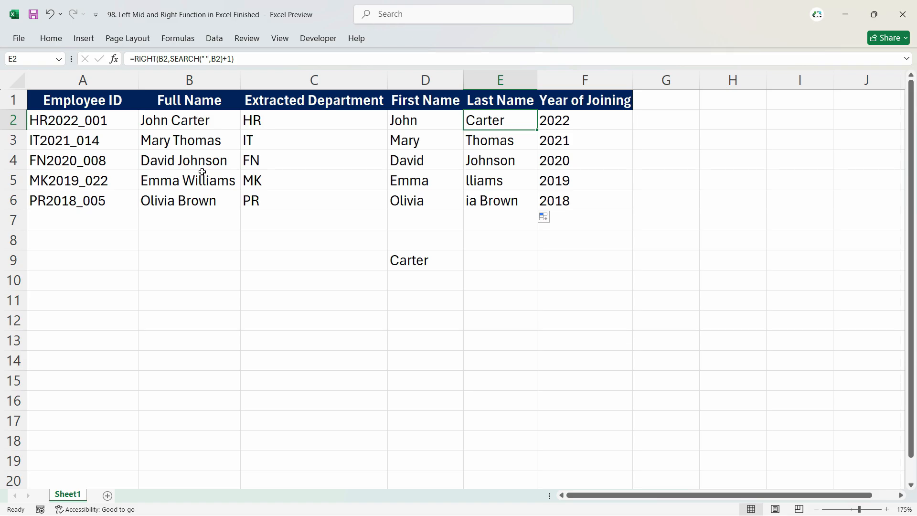
double_click(513, 123)
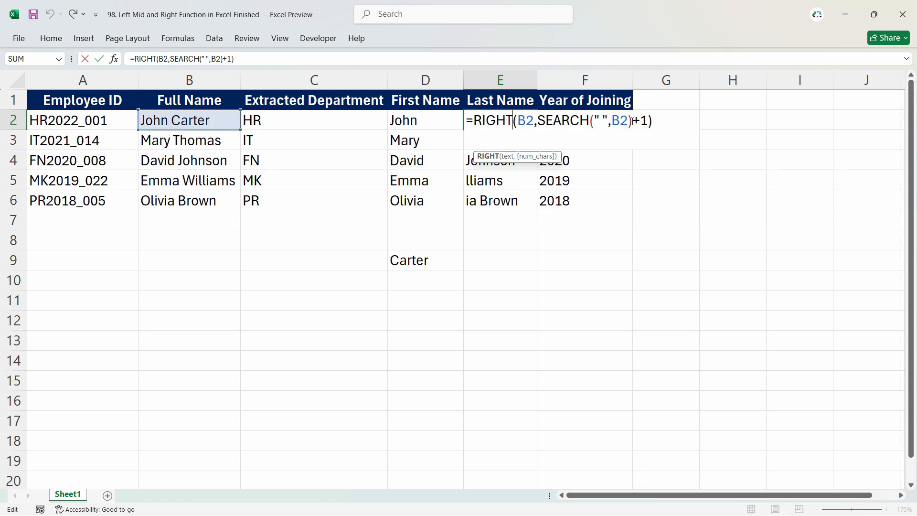
drag(650, 120, 537, 120)
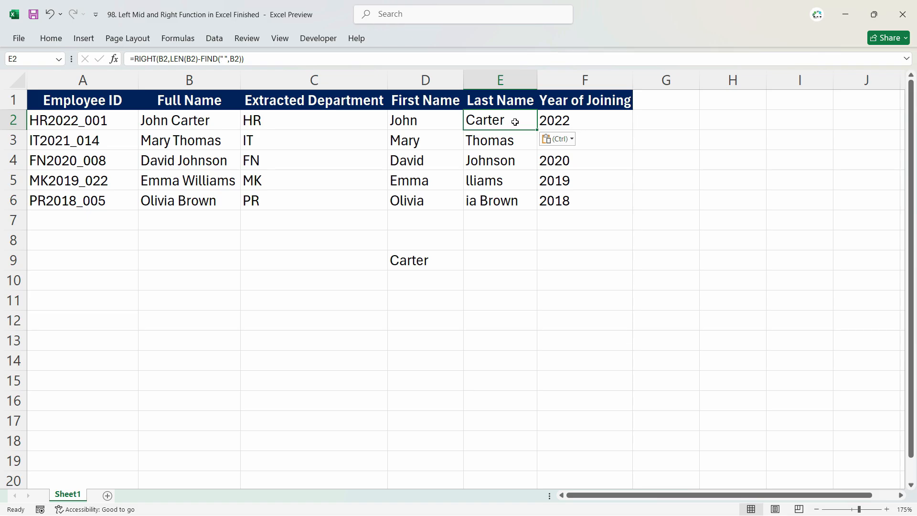
double_click(515, 122)
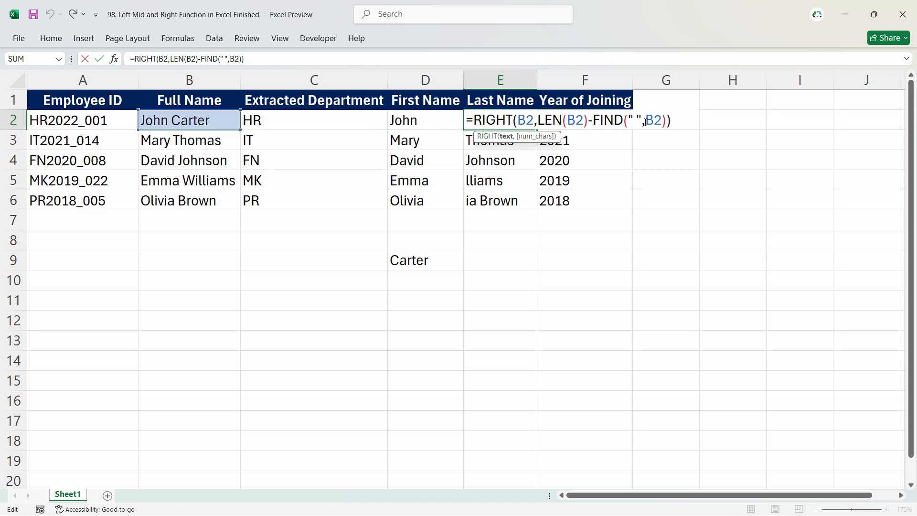
click(553, 120)
key(Escape)
double_click(495, 119)
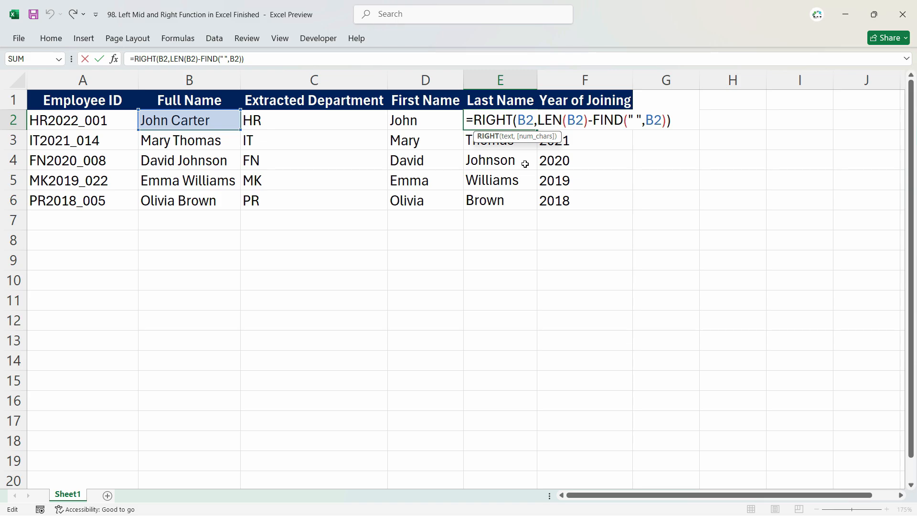
key(Escape)
Step: Clear the first and last names in D2:E6 and narrow the Extracted Department column
drag(437, 122, 499, 206)
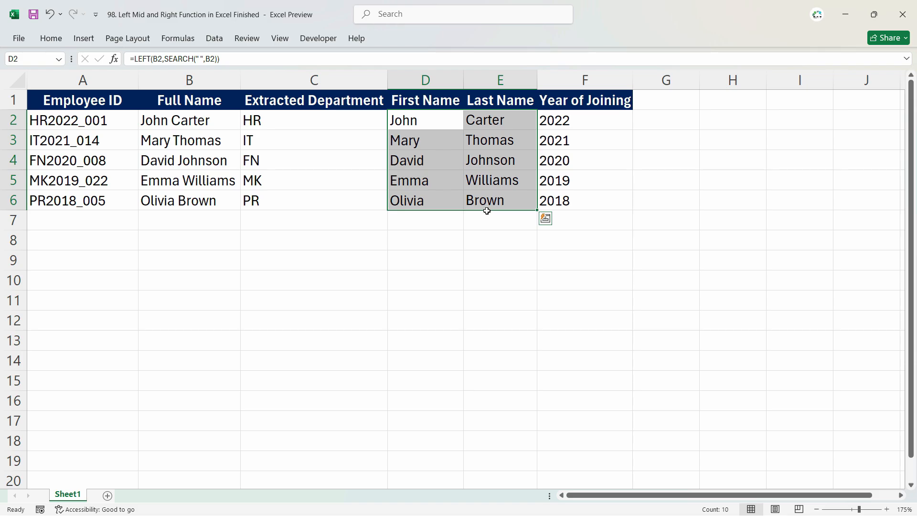
key(Delete)
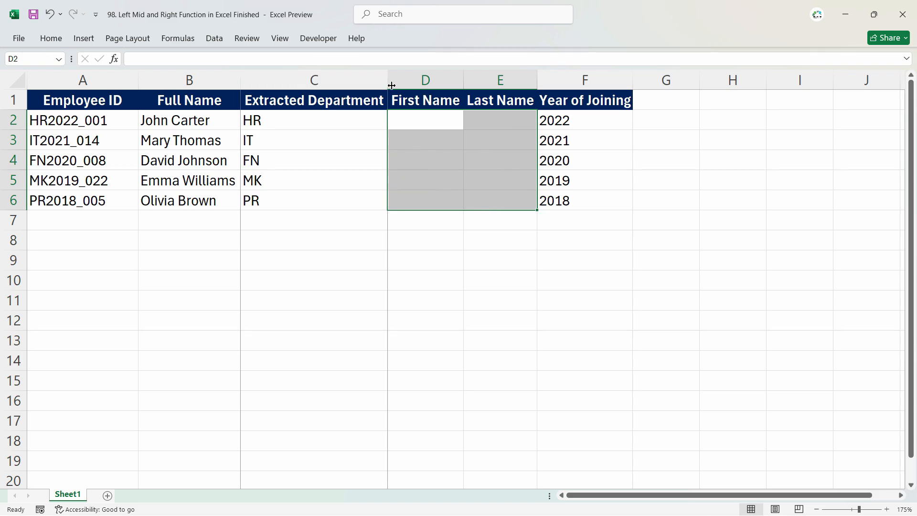
drag(391, 85, 338, 86)
click(390, 120)
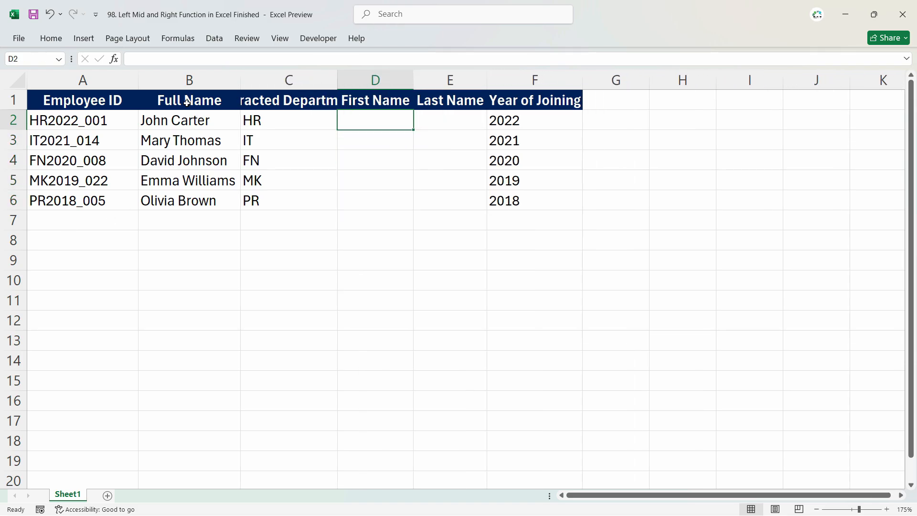
Step: Insert two blank columns between Extracted Department and First Name
click(186, 80)
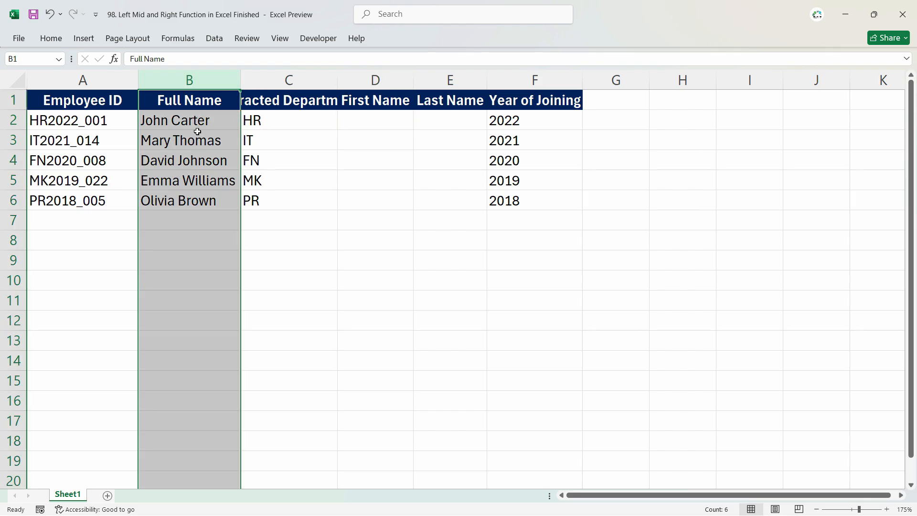
click(279, 80)
right_click(279, 80)
drag(449, 80, 363, 75)
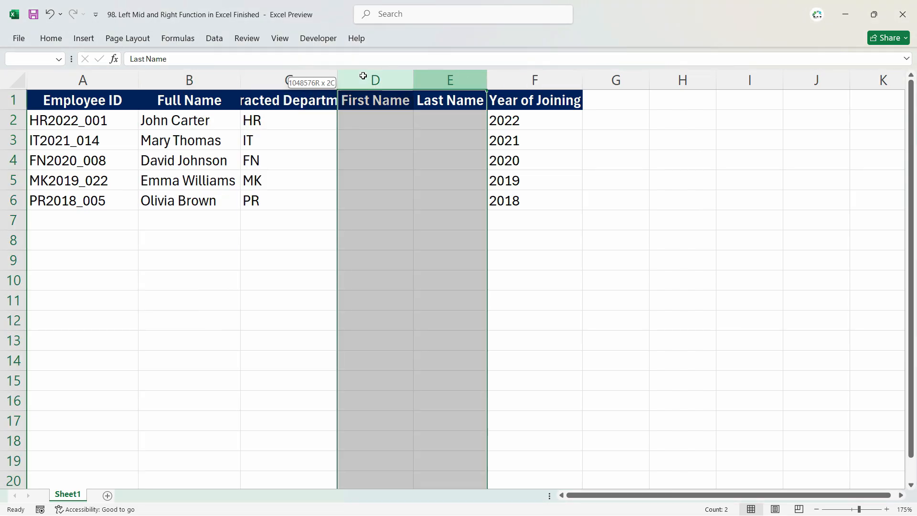
right_click(363, 75)
click(382, 196)
Step: Delete columns D to G, including First Name and Last Name, and insert two blank columns after Full Name
click(270, 80)
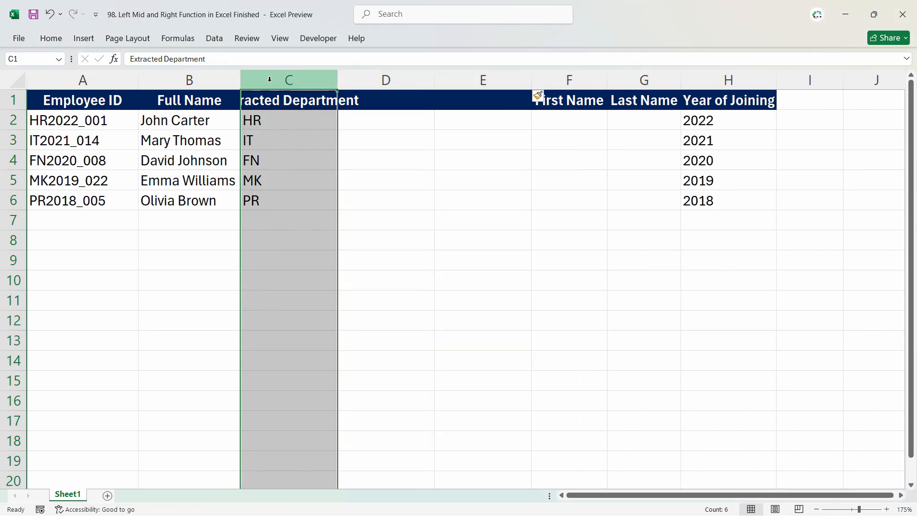
drag(635, 80, 421, 83)
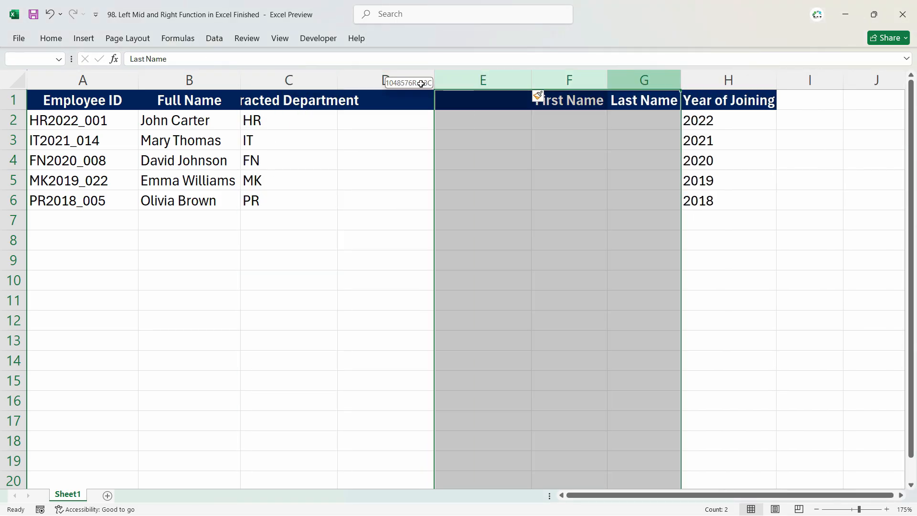
click(316, 208)
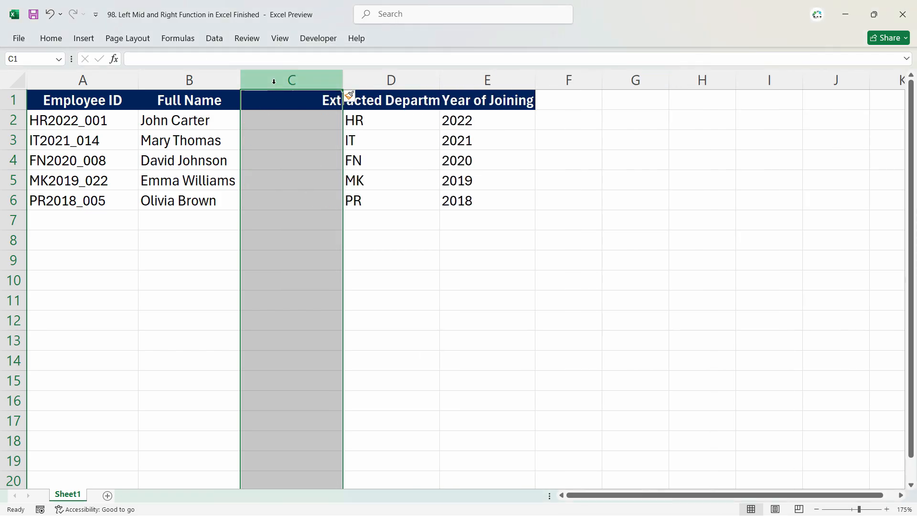
right_click(276, 81)
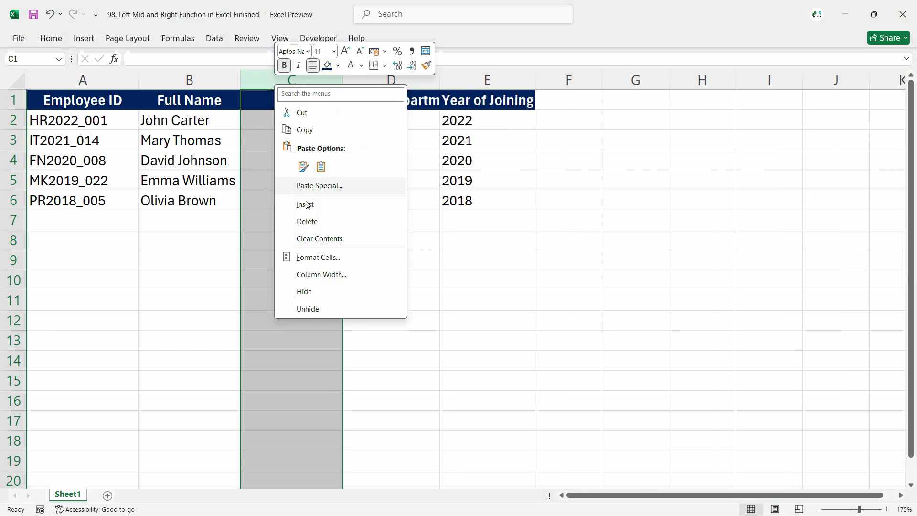
click(307, 205)
Step: Split the Full Name column with Text to Columns, using the Delimited type and Space as an added delimiter
click(191, 79)
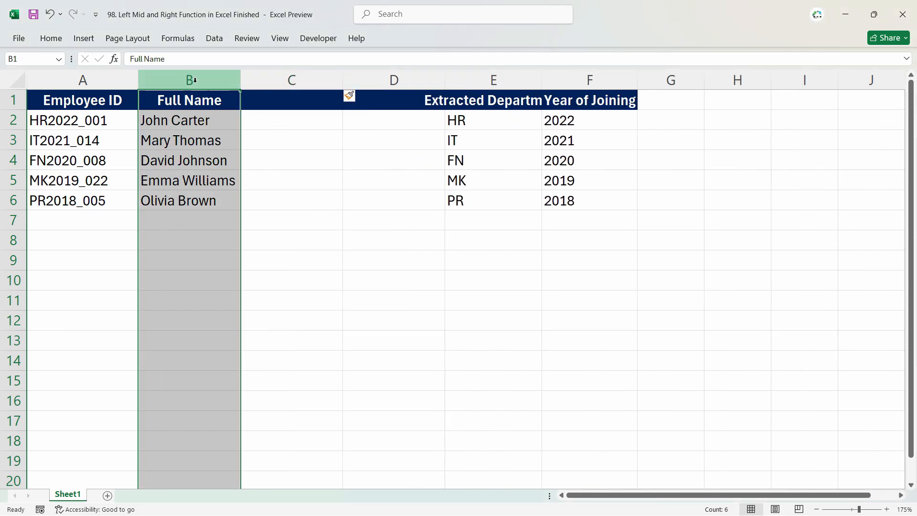
click(214, 39)
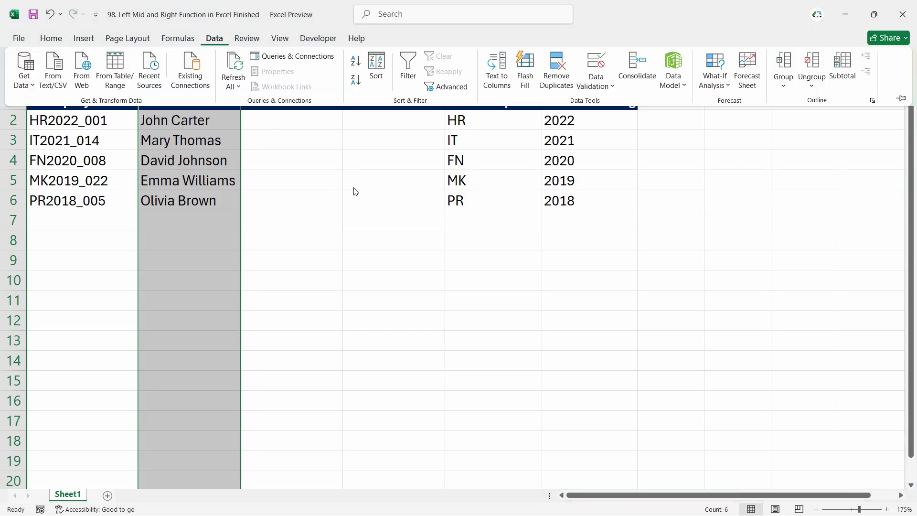
click(503, 79)
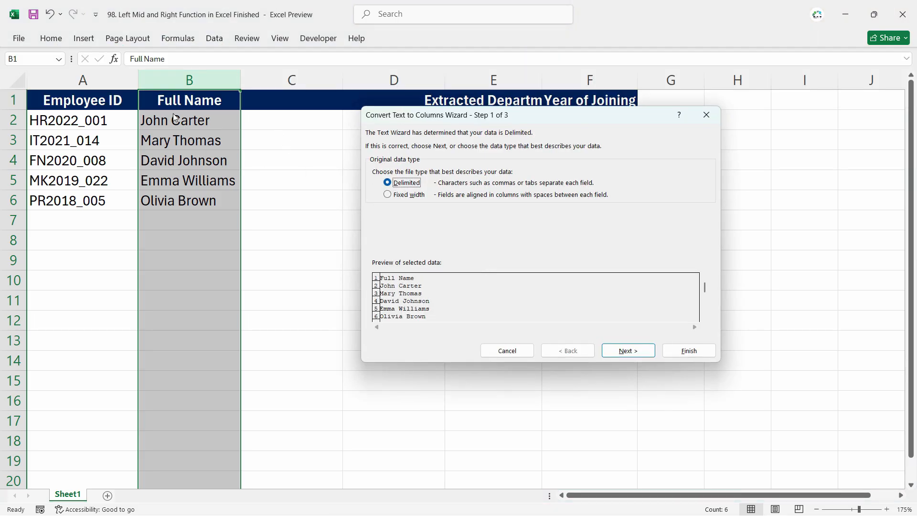
drag(428, 121, 403, 158)
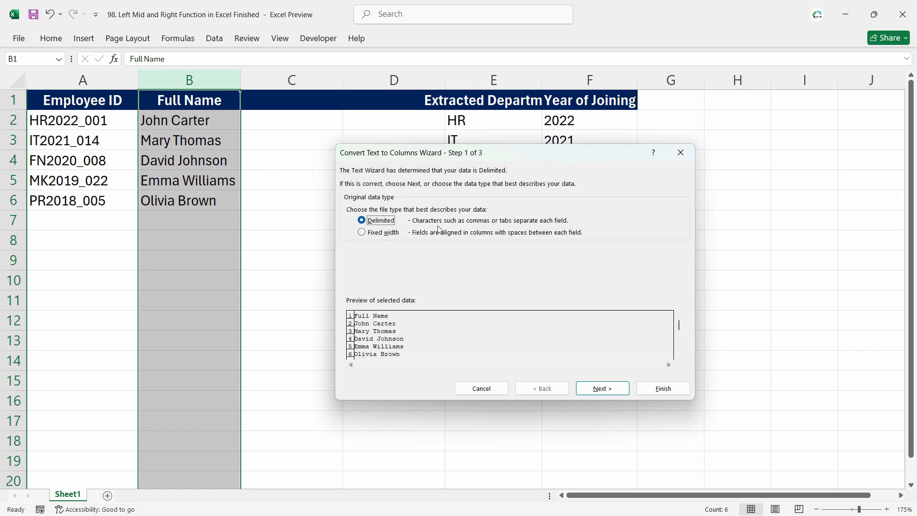
click(609, 390)
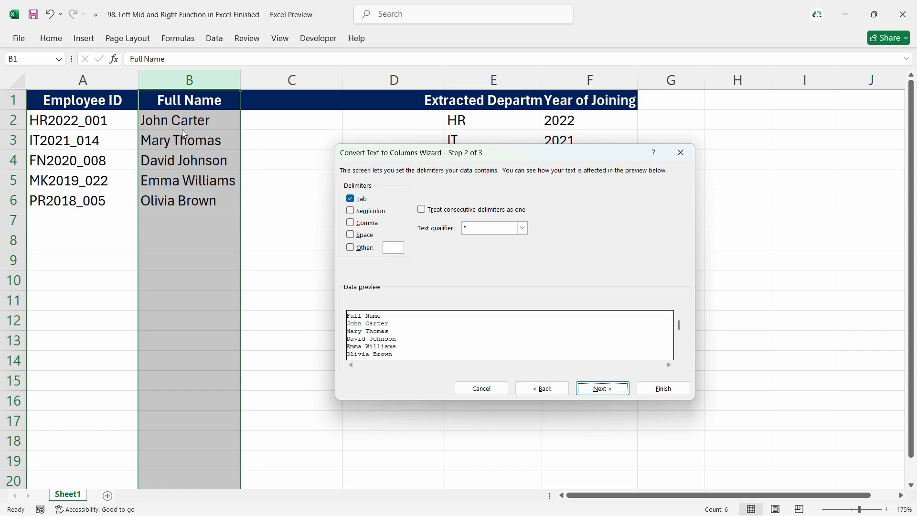
click(358, 236)
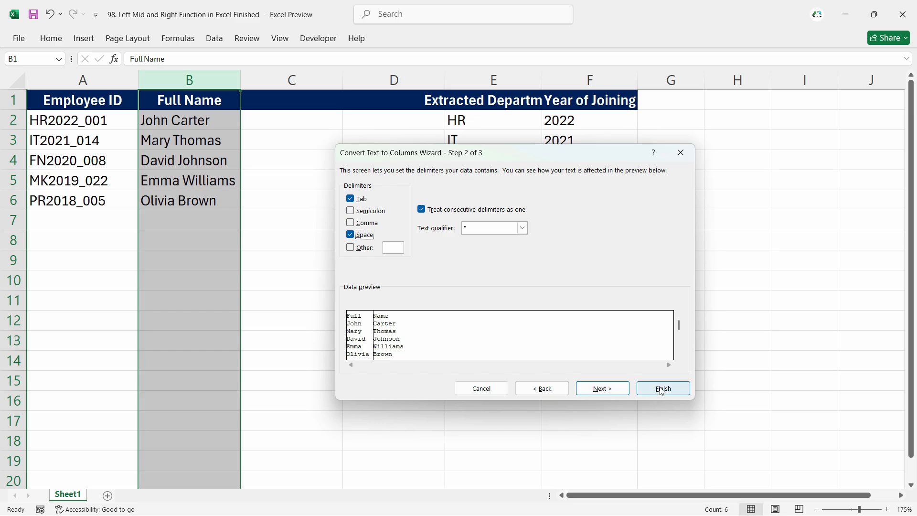
click(682, 388)
click(441, 300)
click(447, 301)
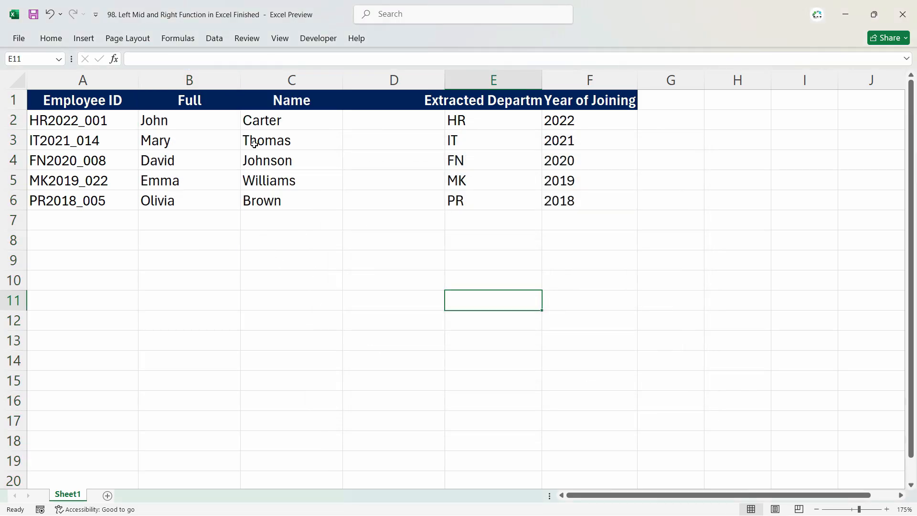
Step: Check the split names and their headers, and undo the Text to Columns split
click(293, 140)
click(177, 101)
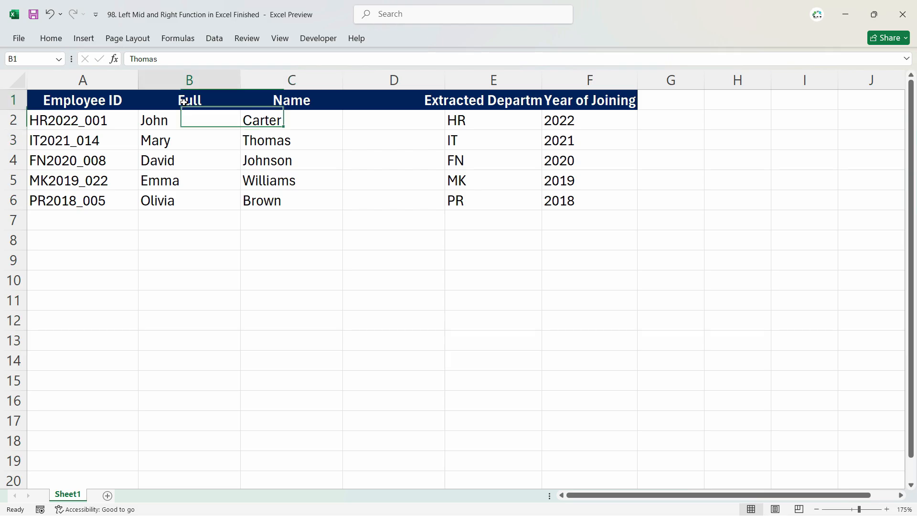
click(263, 101)
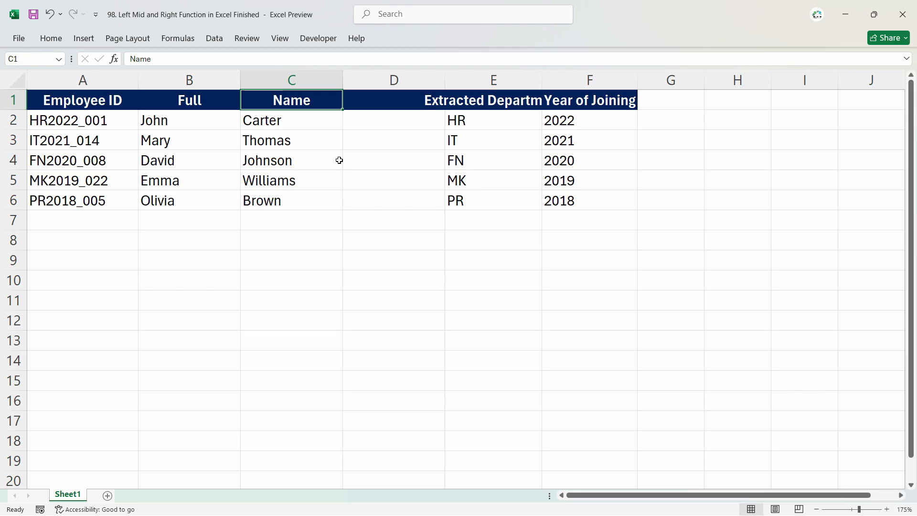
key(ctrl+z)
Step: Enter the headers First Name in C1 and Last Name in D1, and the first employee's first name in C2
double_click(273, 102)
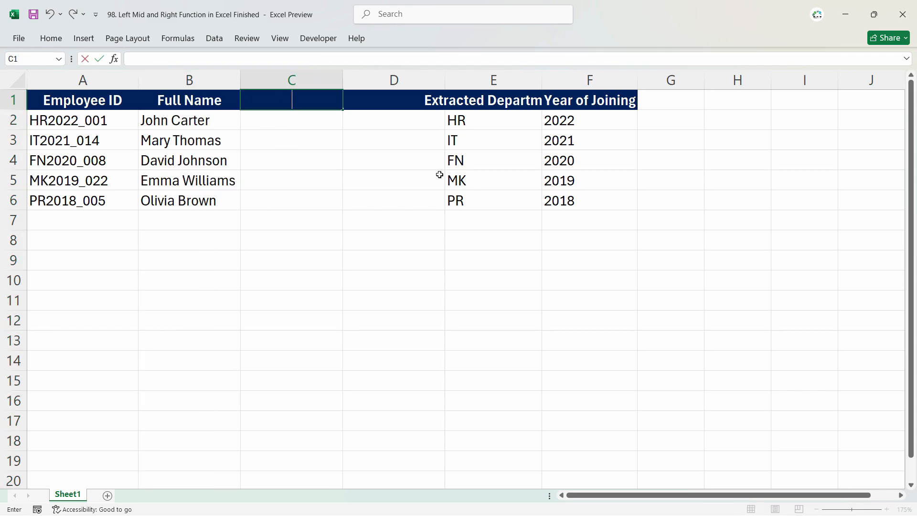
text(First Name)
key(Tab)
text(Last)
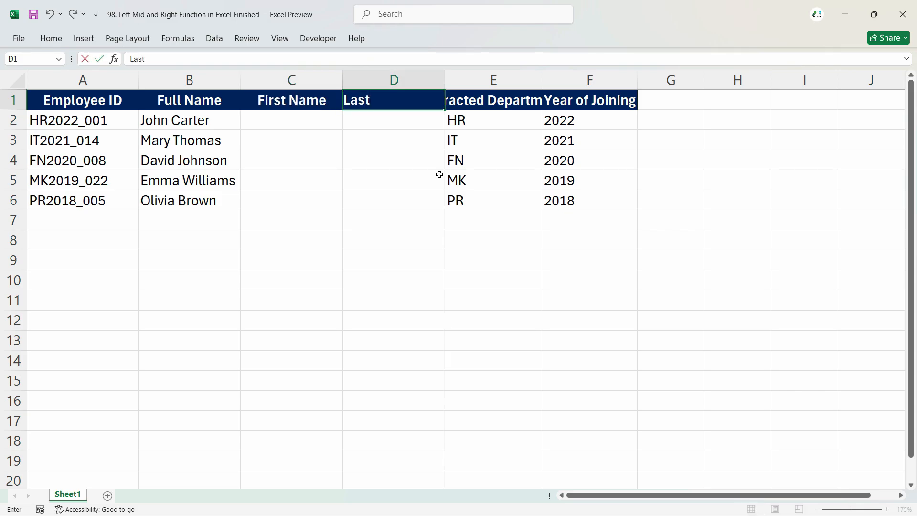
text( Name)
key(Return)
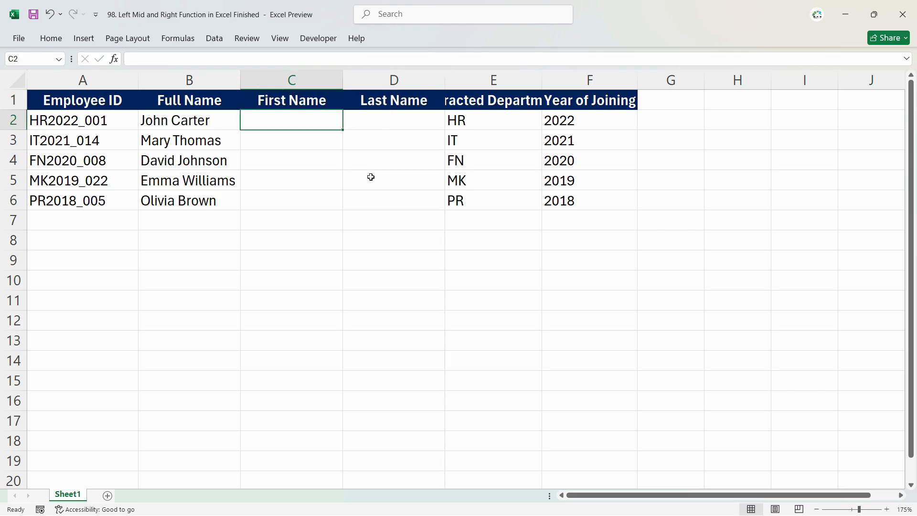
text(John)
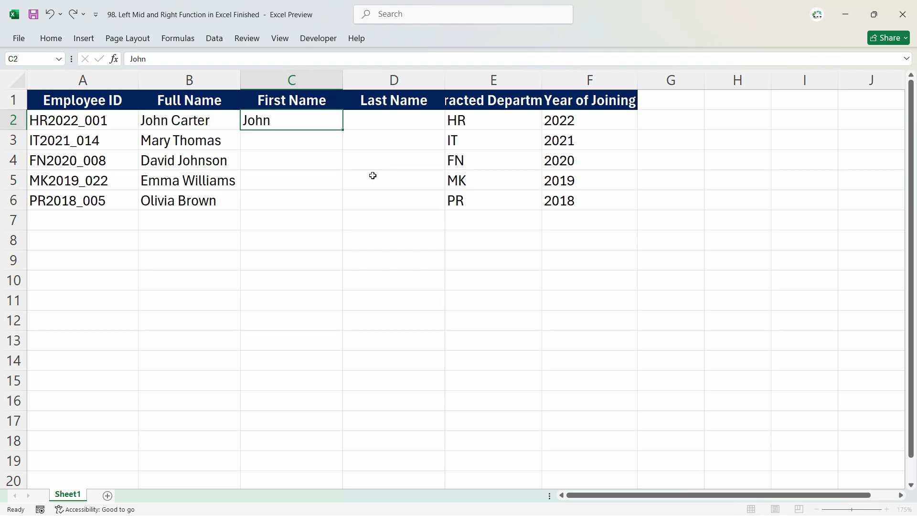
key(Return)
Step: Try the Flash Fill suggestions by entering the second employee's first name in C3, and revert the filled names and C3
text(Mary)
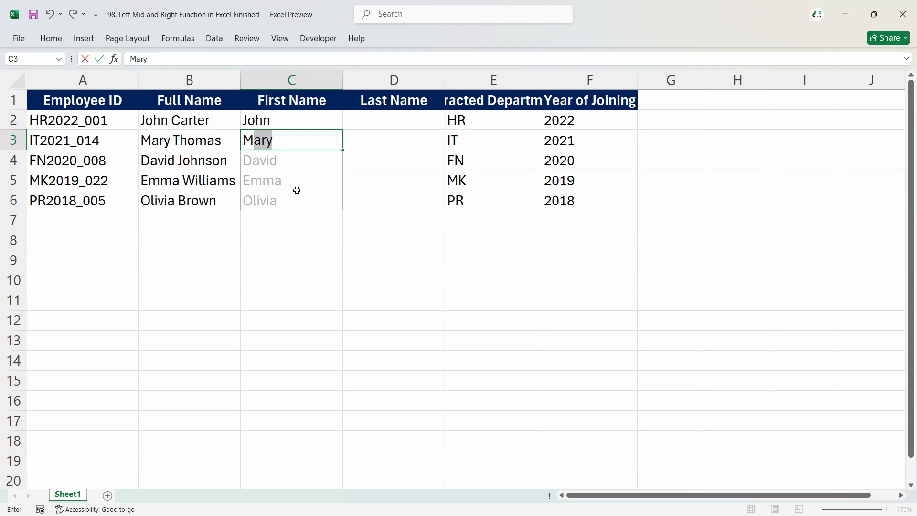
key(Return)
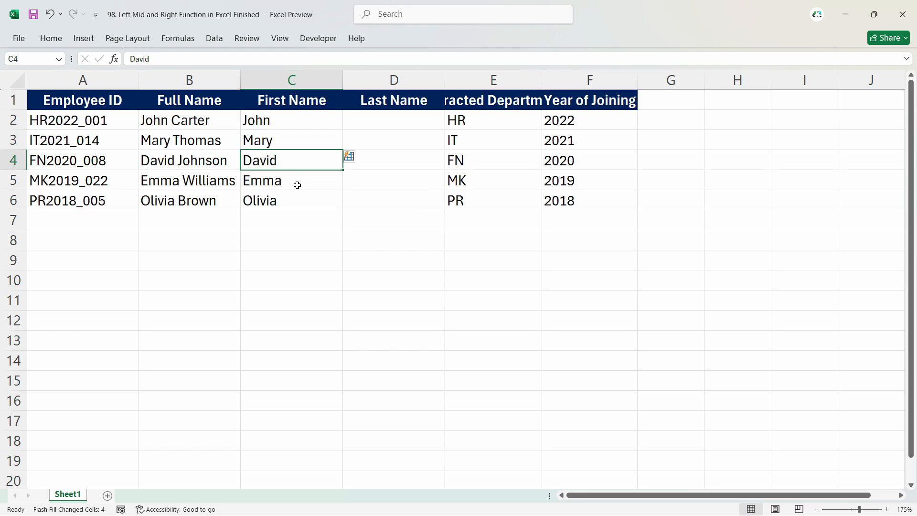
click(283, 122)
key(ctrl+z)
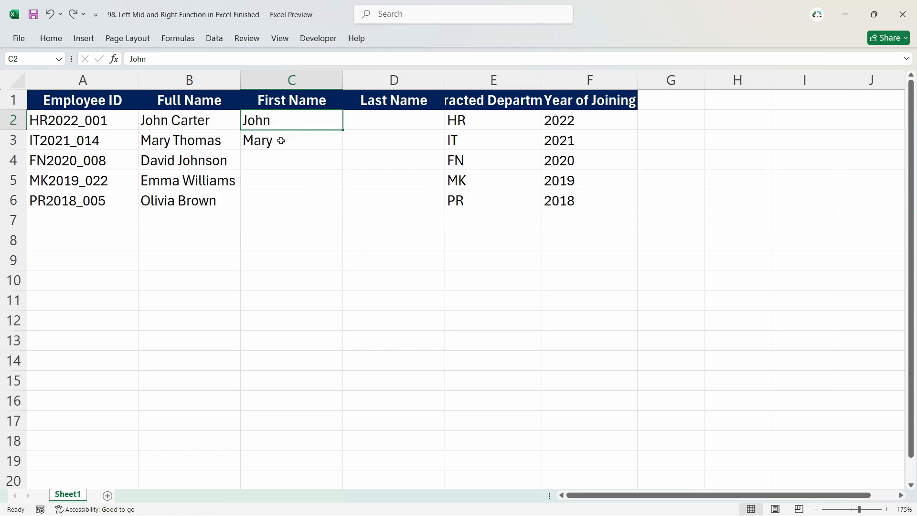
click(280, 141)
key(Delete)
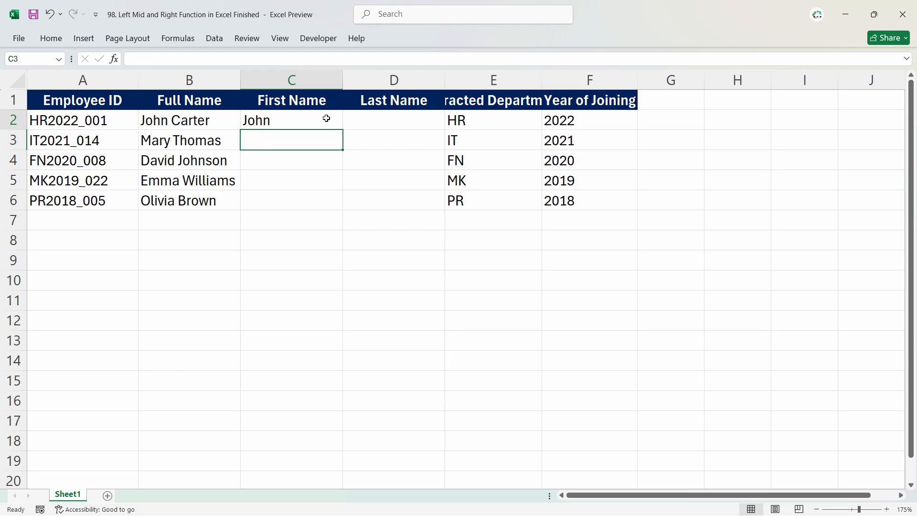
Step: Fill the First Name column from C2 down to C6 using the Flash Fill option
click(326, 119)
drag(342, 130, 344, 210)
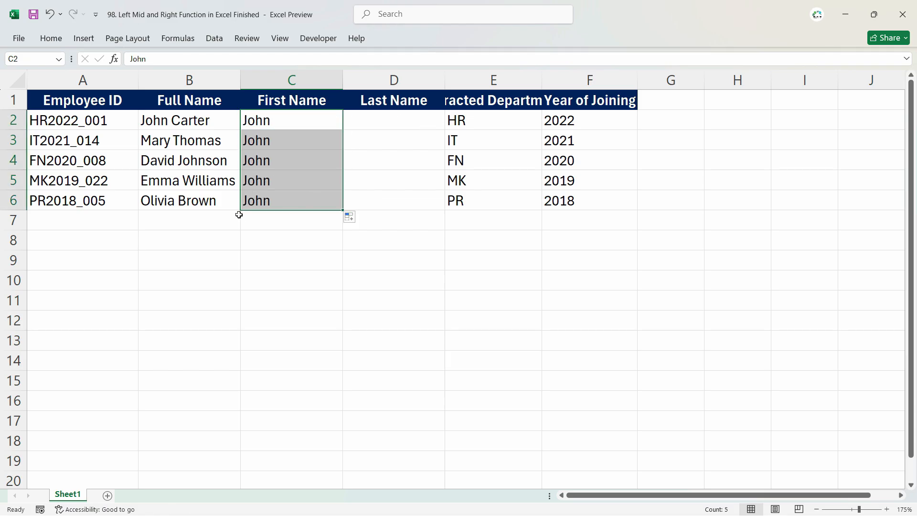
click(361, 218)
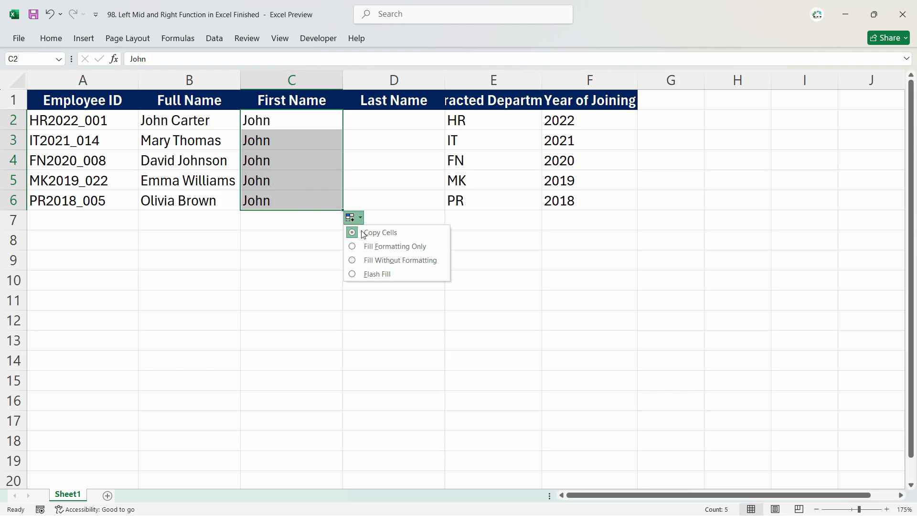
click(365, 276)
click(303, 168)
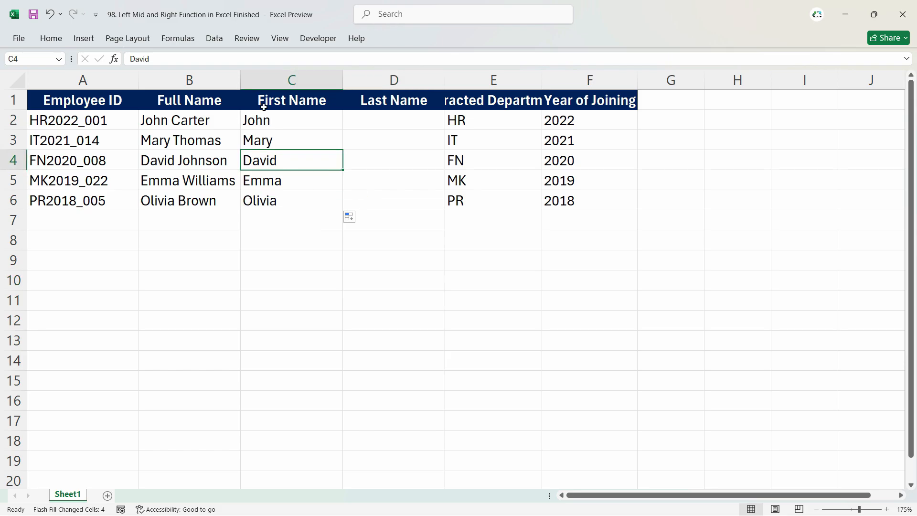
click(317, 121)
Step: Enter the first employee's last name in D2
click(380, 115)
text(Carter)
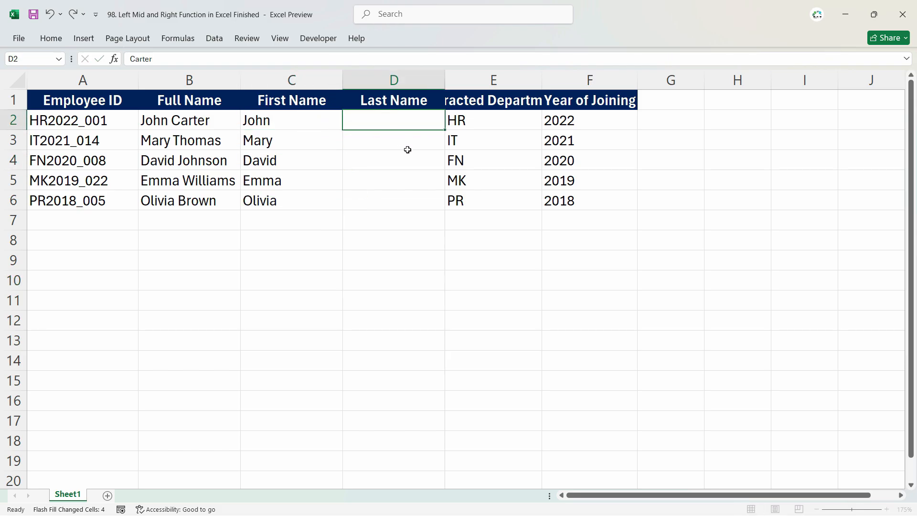
key(Return)
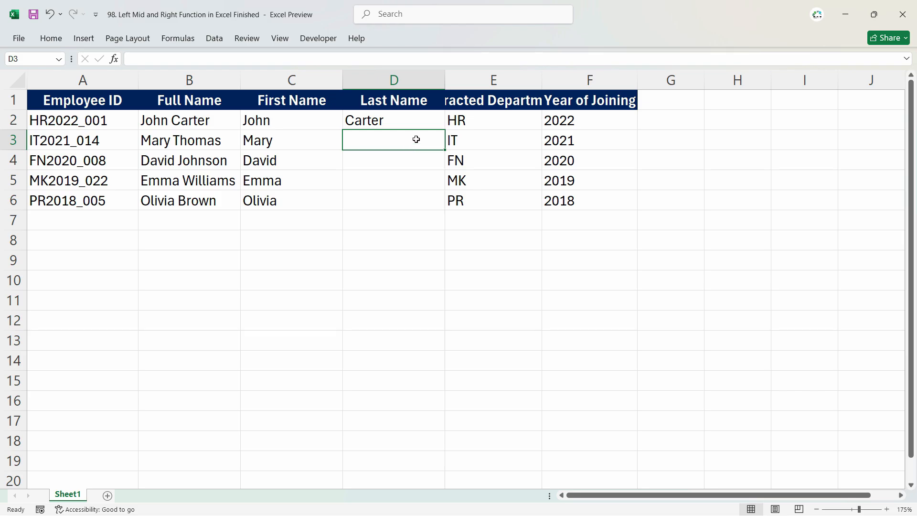
Step: Try to fill the Last Name column from D2 alone down to D6 with Flash Fill, and undo the fill
click(425, 124)
drag(444, 130, 448, 213)
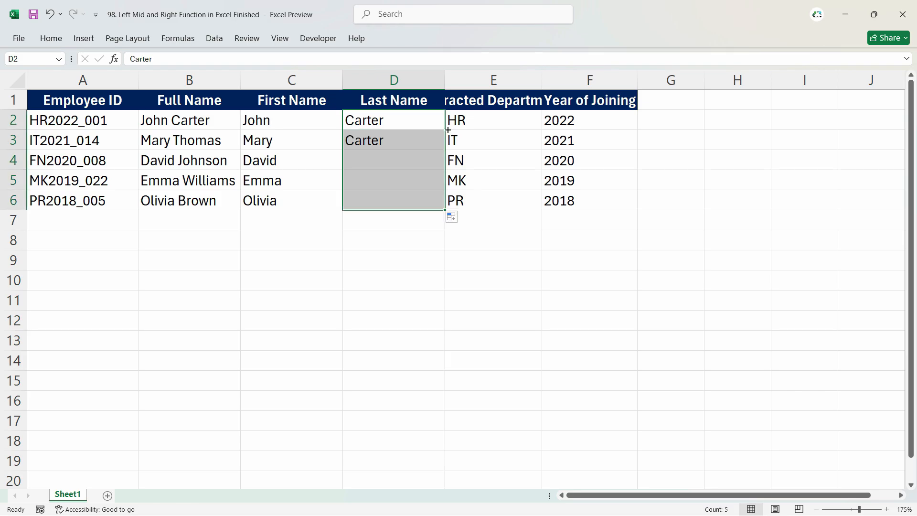
click(454, 221)
click(475, 272)
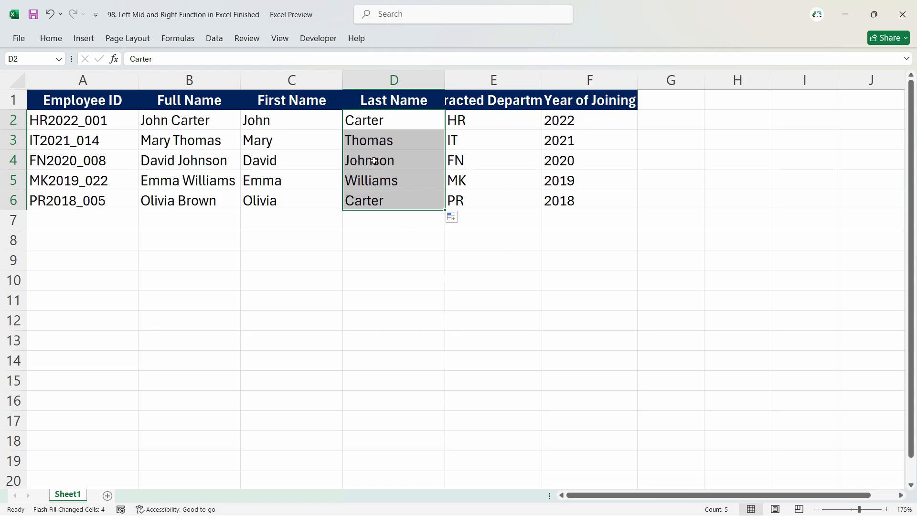
key(ctrl+z)
Step: Retype the end of the last name in D2 and enter the second employee's last name in D3
double_click(414, 127)
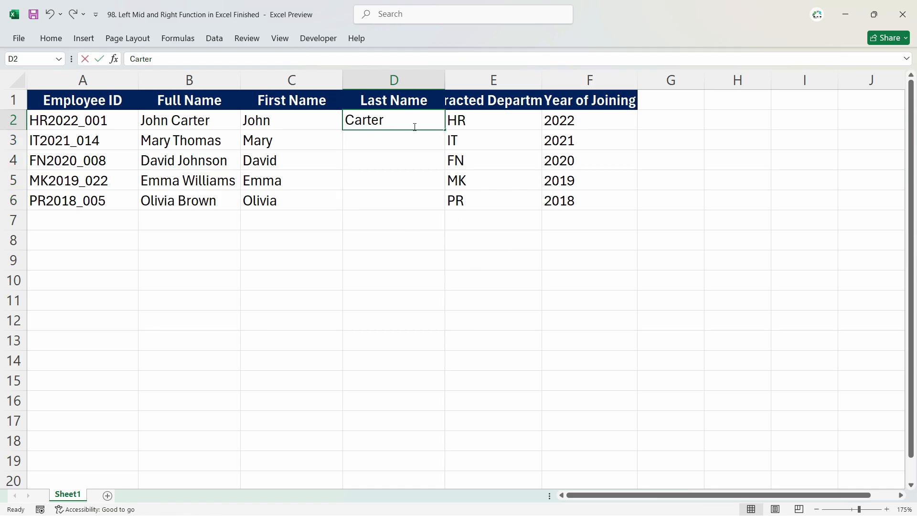
key(BackSpace)
text(r)
key(Return)
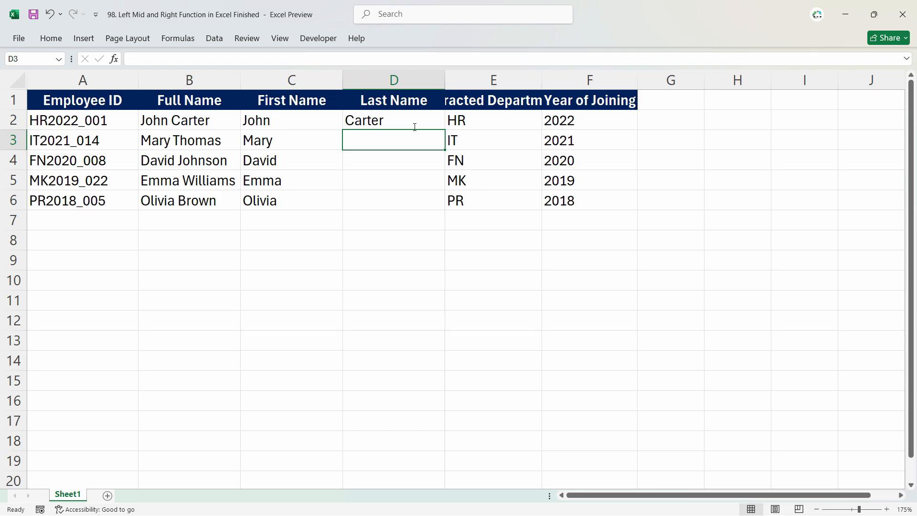
text(Thomas)
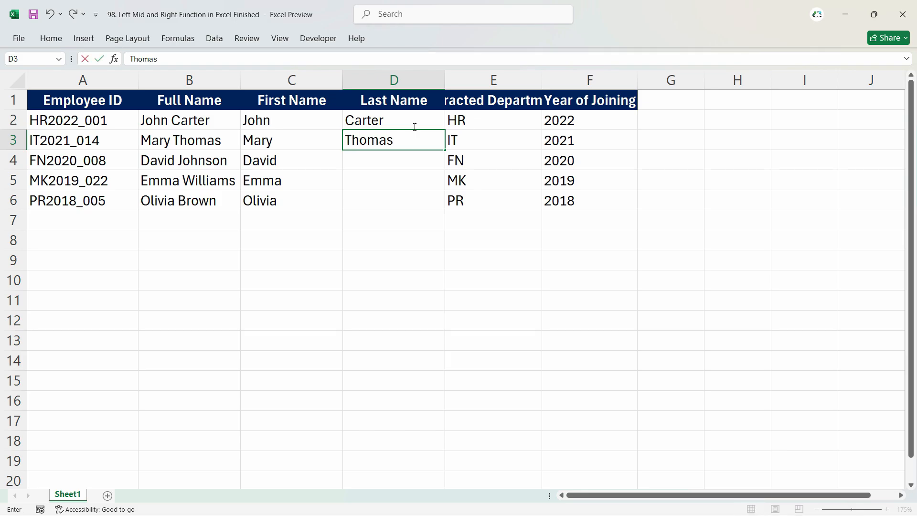
key(Return)
text(J)
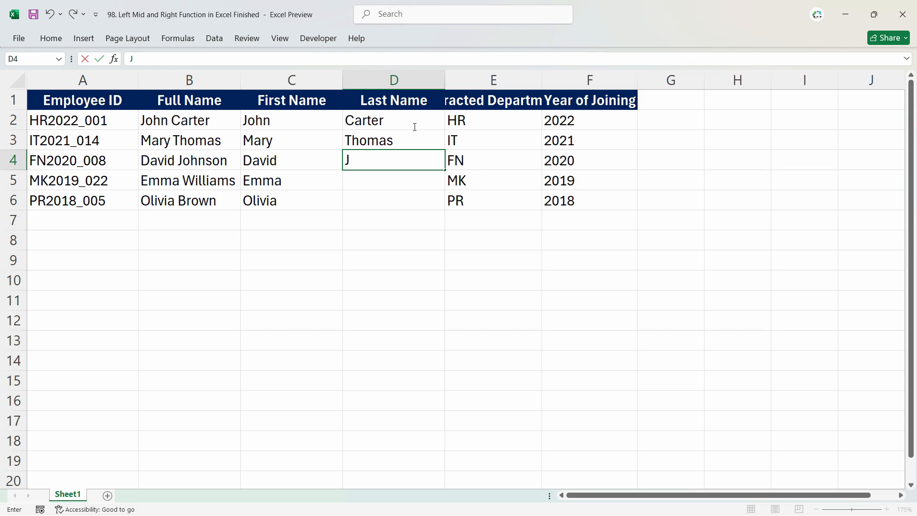
key(Escape)
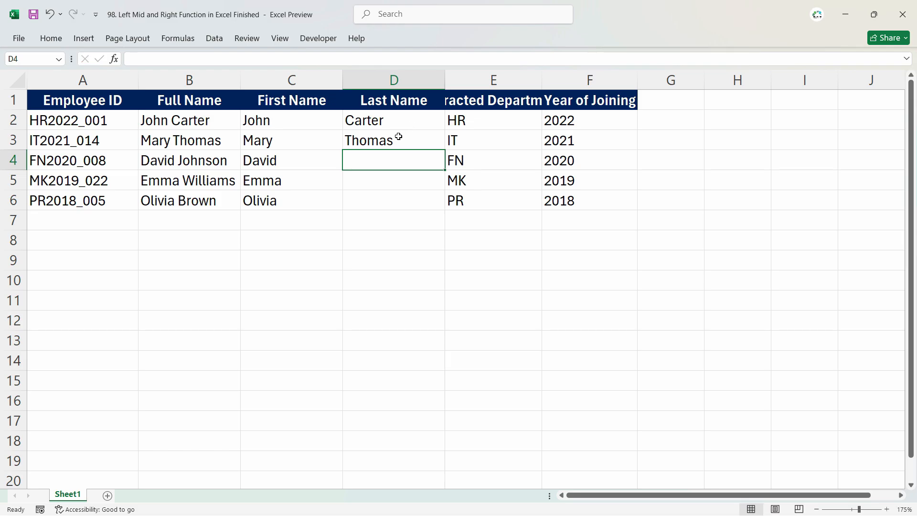
Step: Fill the Last Name column from the two examples in D2:D3 down to D6 using Flash Fill
click(402, 125)
click(390, 141)
drag(395, 118, 393, 132)
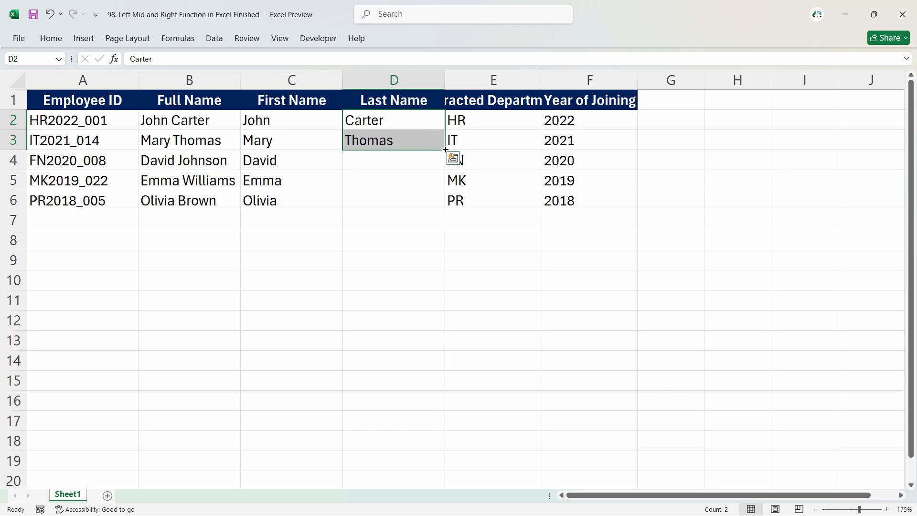
drag(445, 149, 444, 210)
click(455, 218)
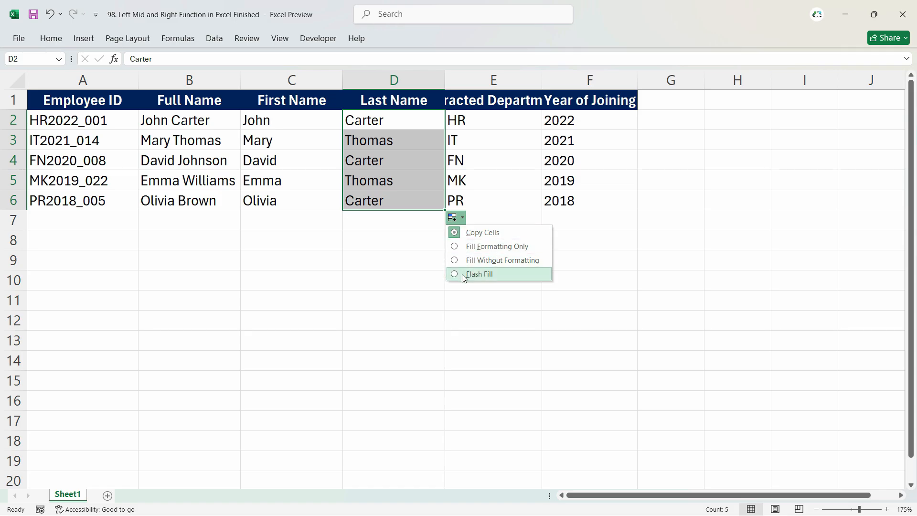
click(462, 274)
click(411, 240)
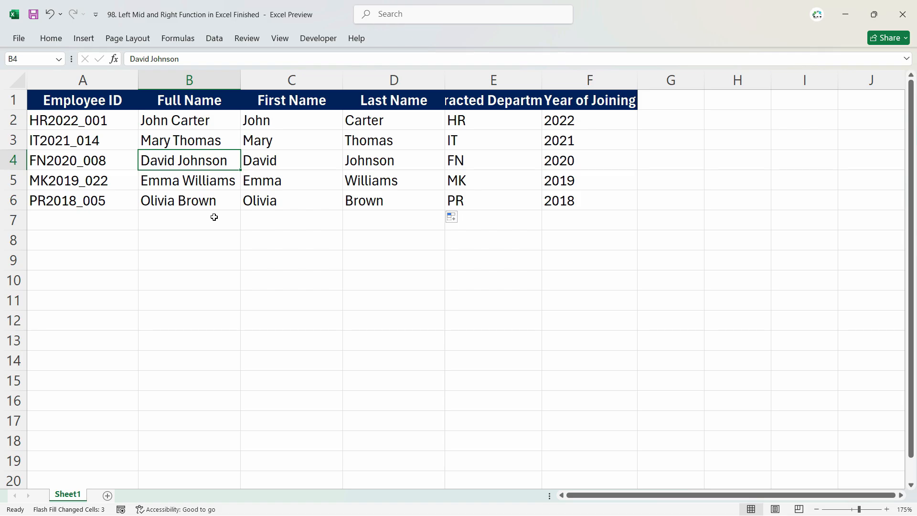
click(414, 145)
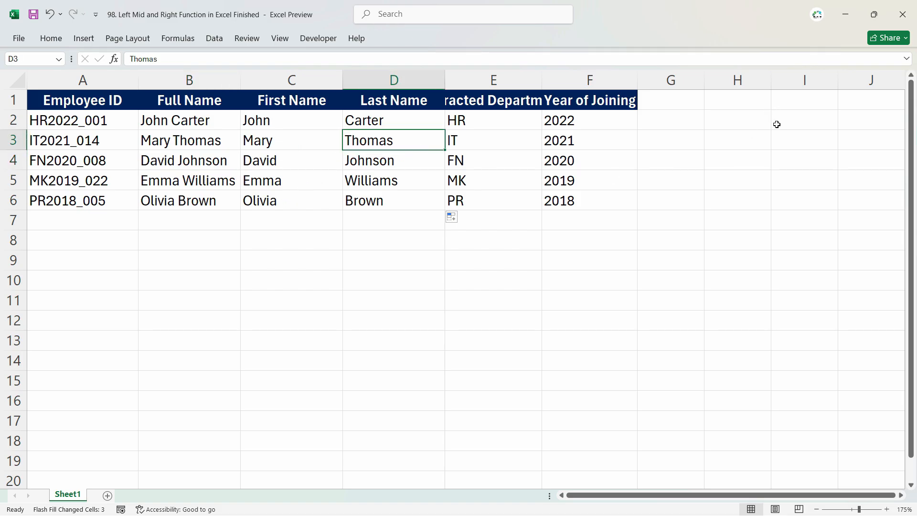